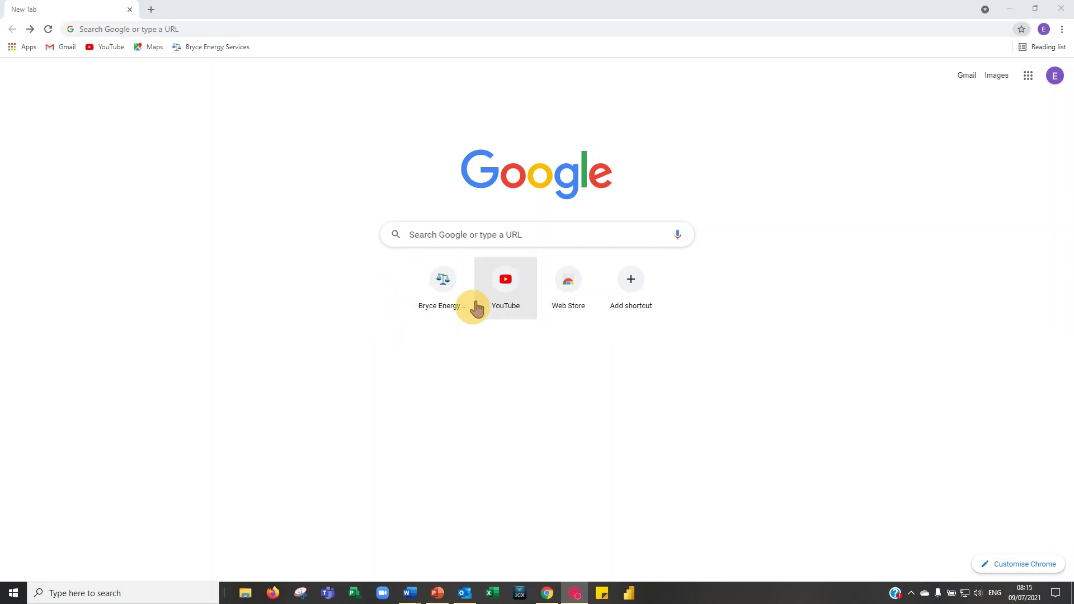
- Open the Bryce Energy Services website and look through its home page, from the introduction to the latest video presentations
click(445, 284)
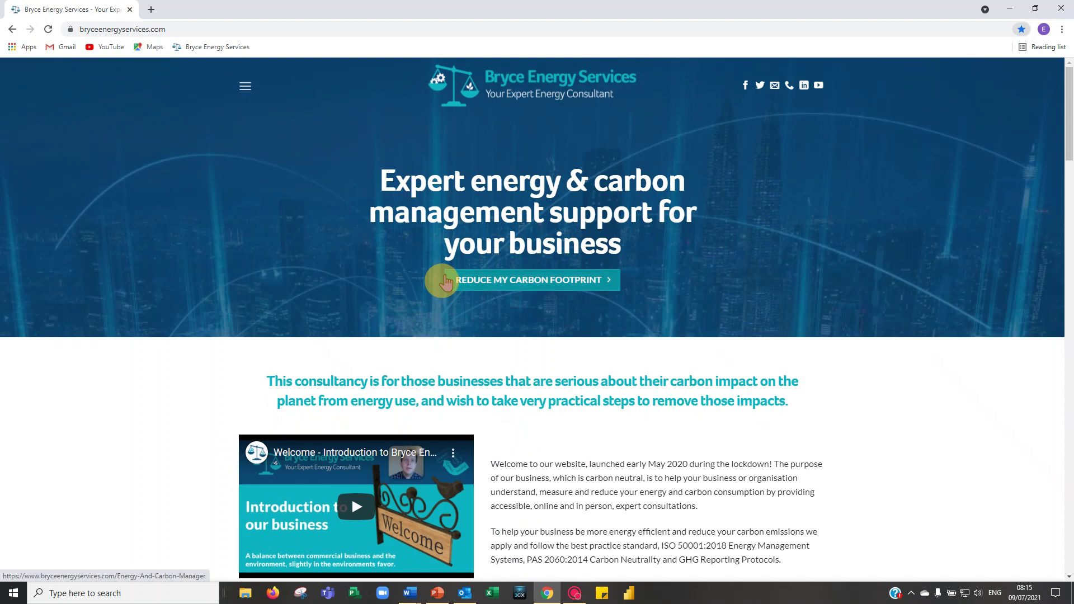
scroll(443, 297, down, 2)
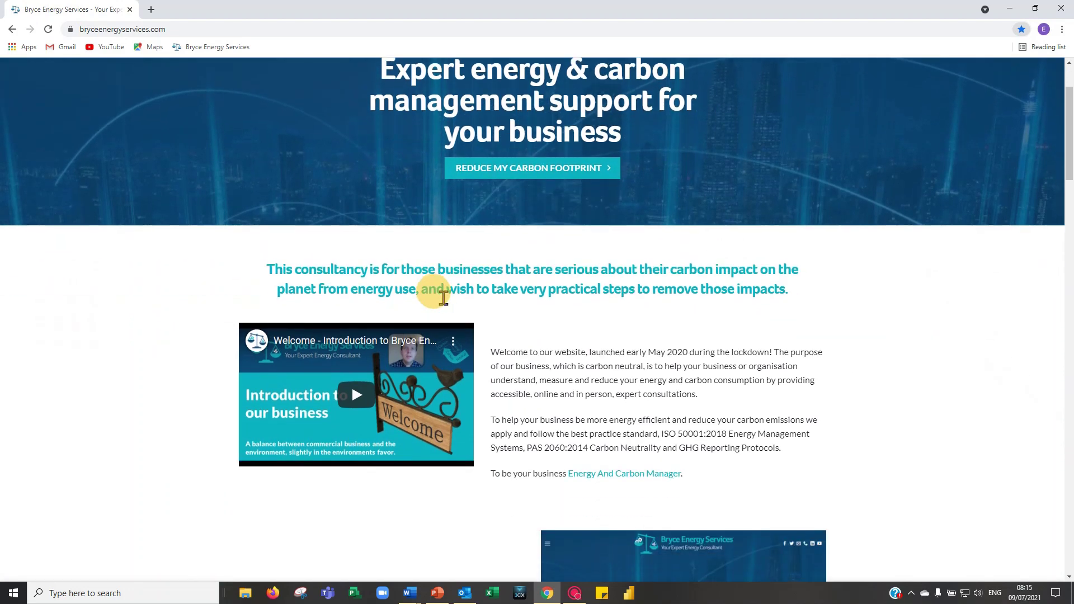
scroll(443, 297, down, 3)
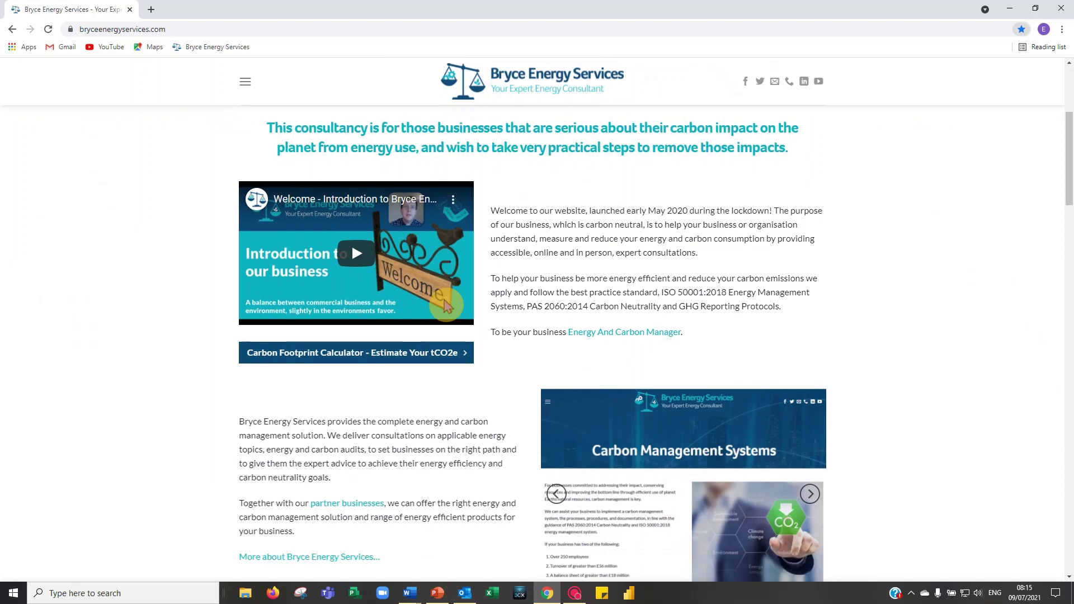
scroll(446, 306, down, 4)
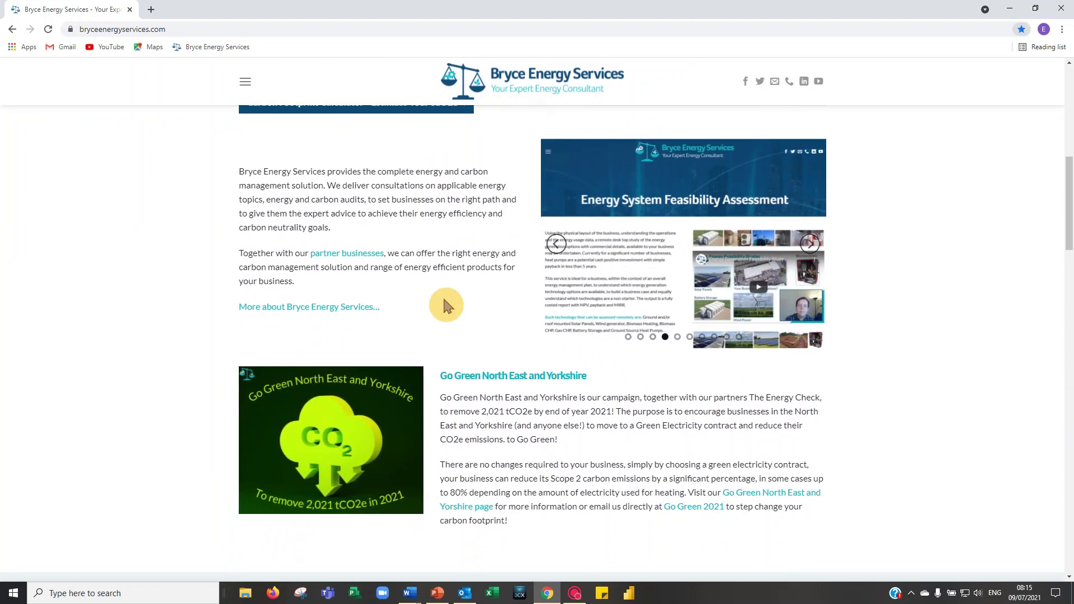
scroll(446, 306, down, 6)
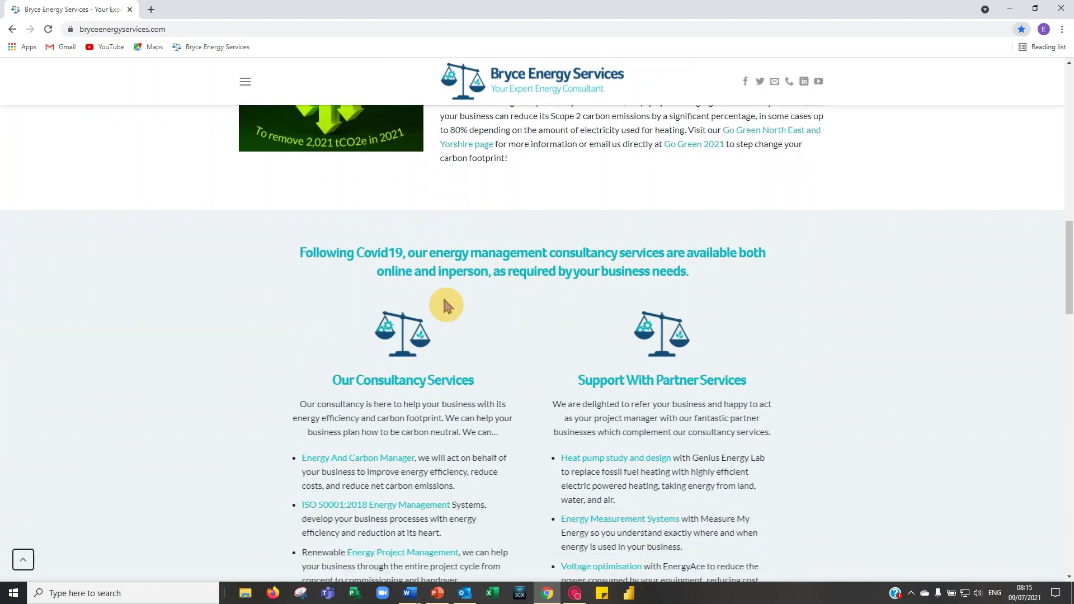
scroll(445, 302, down, 1)
scroll(446, 306, down, 4)
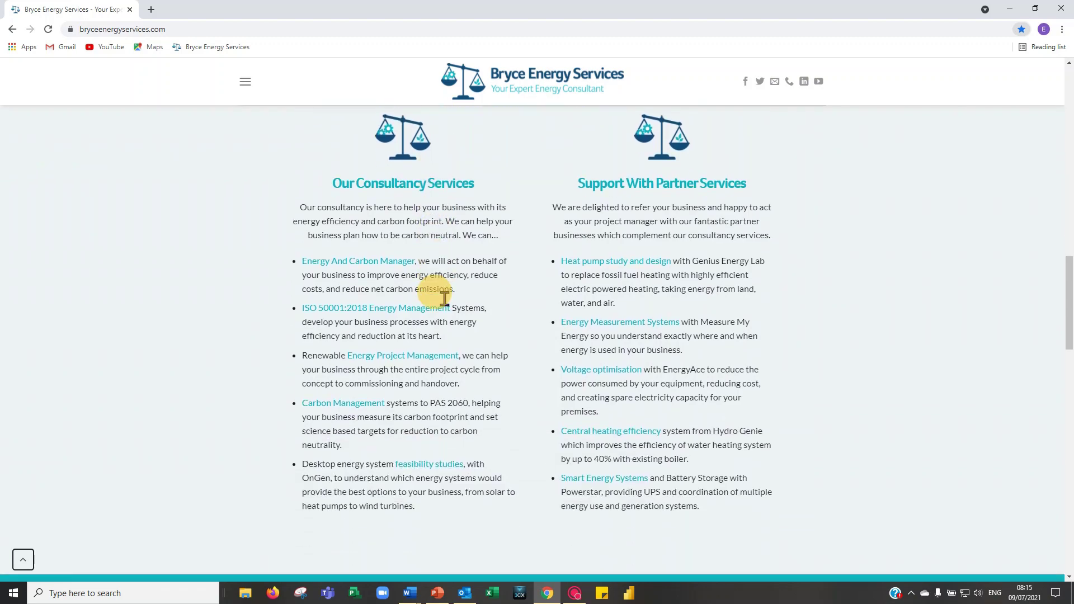
scroll(445, 306, down, 1)
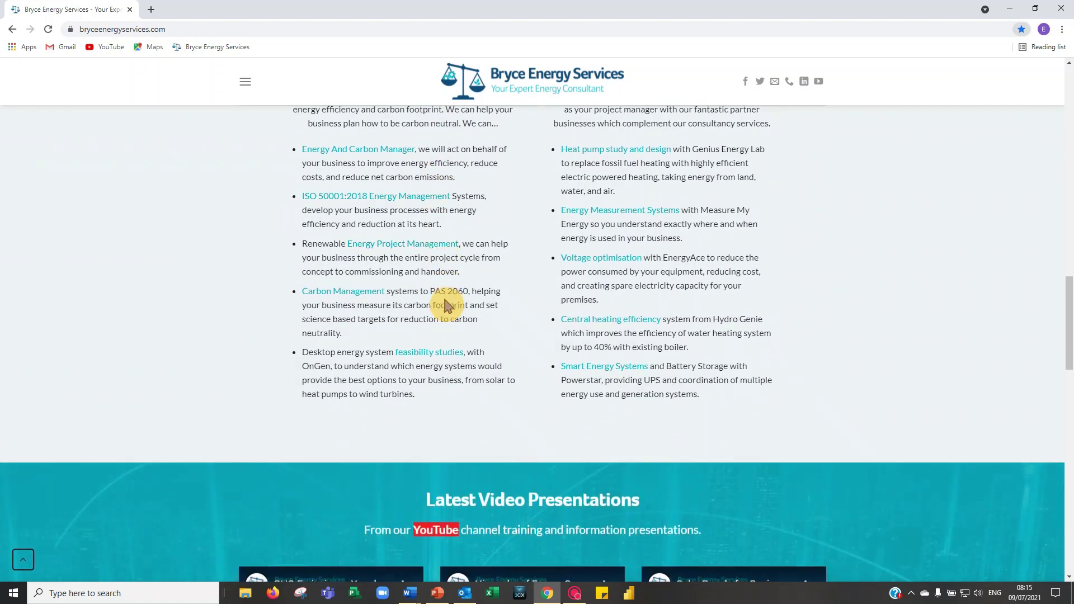
scroll(446, 306, down, 3)
scroll(447, 305, down, 3)
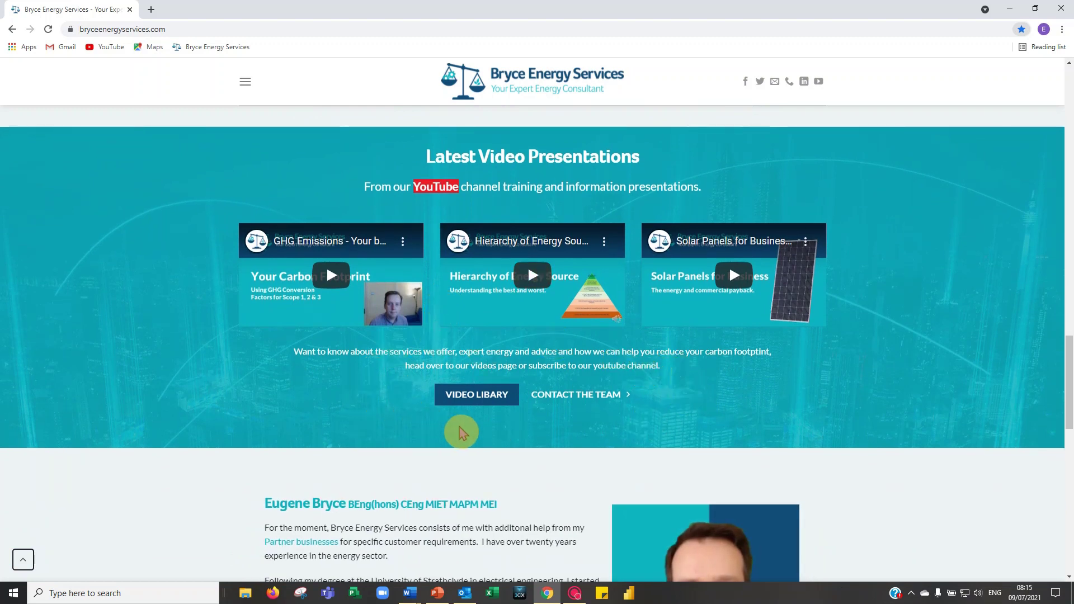
scroll(546, 400, up, 5)
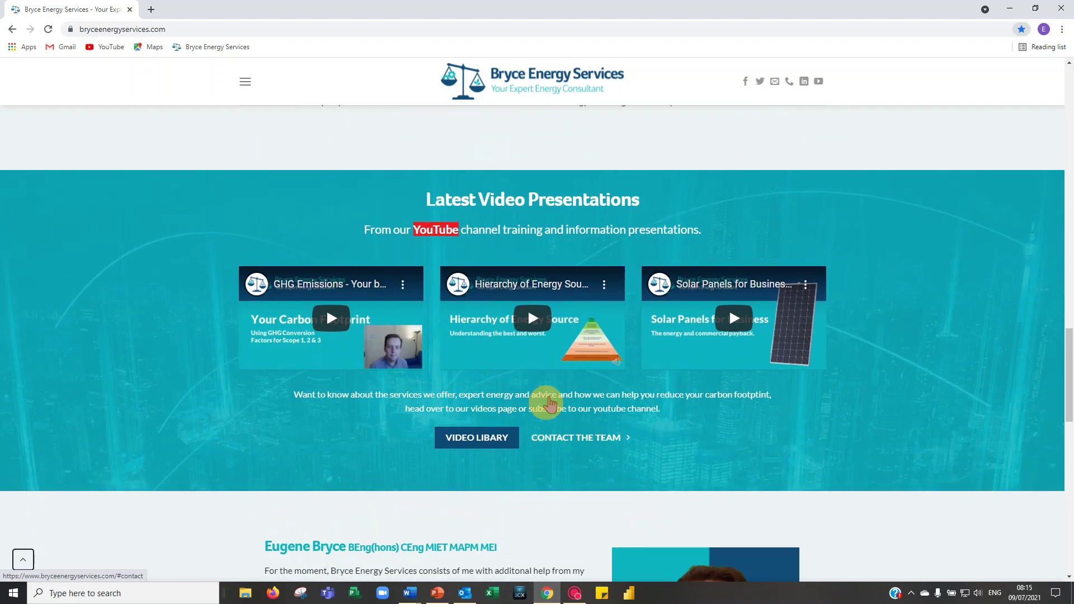
scroll(552, 407, up, 15)
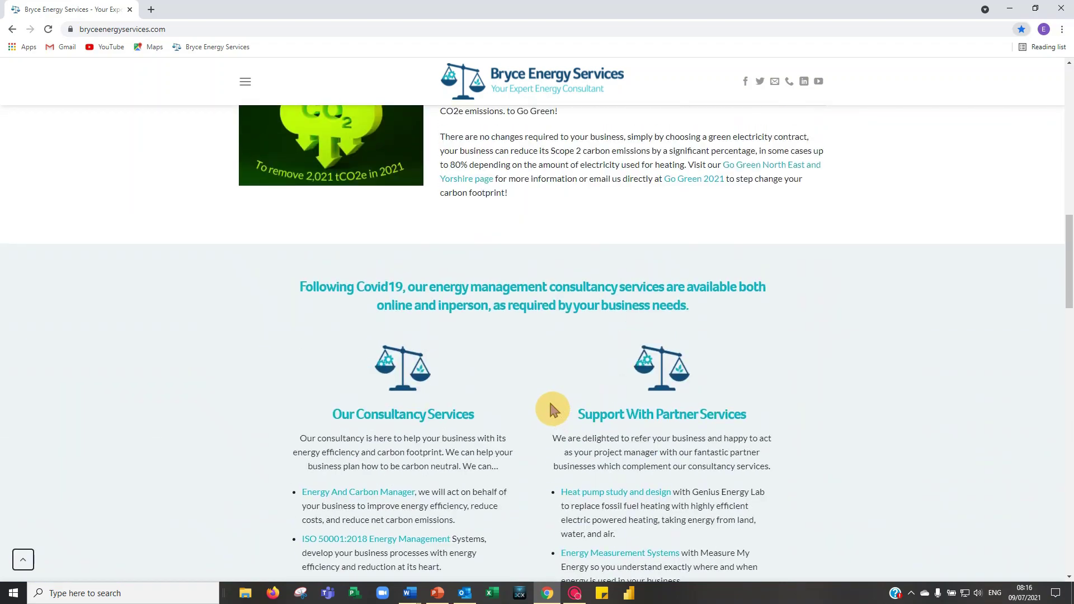
scroll(553, 410, up, 5)
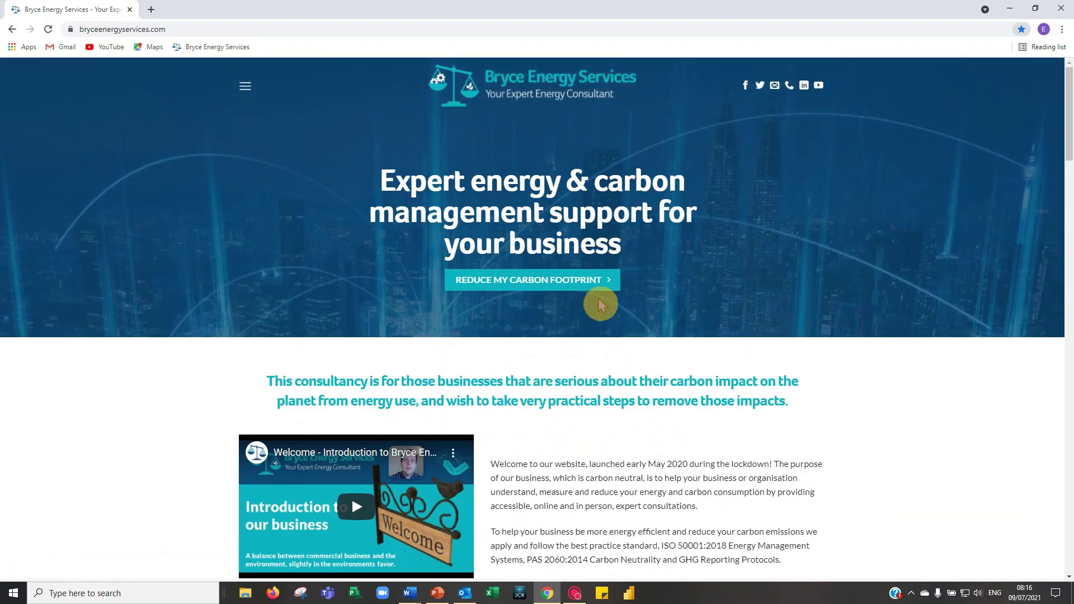
- Open the Carbon Footprint Calculator from the home page to estimate tCO2e
scroll(546, 448, down, 3)
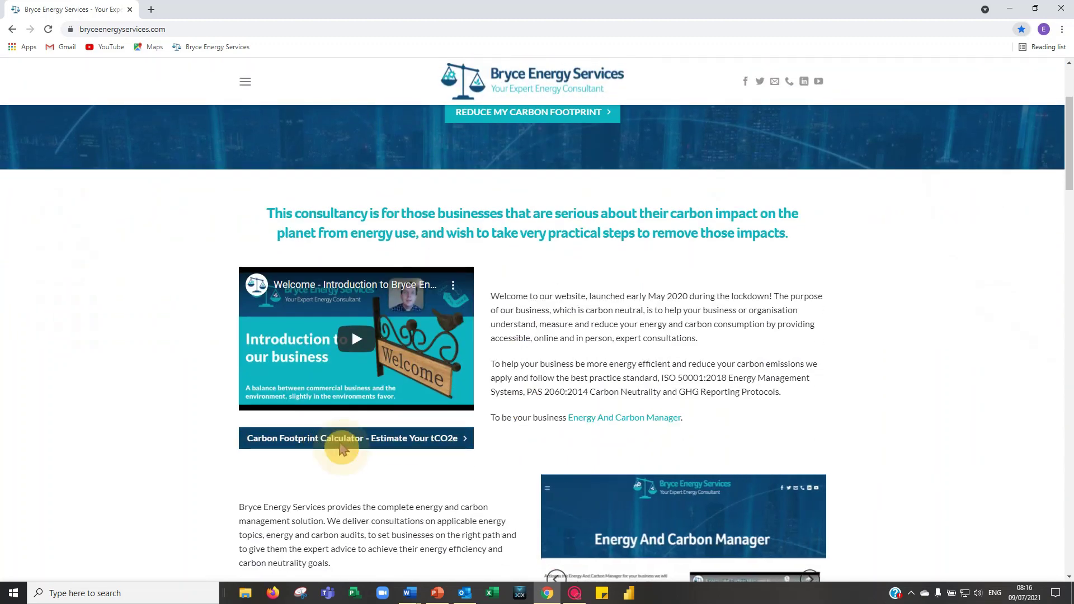
click(339, 445)
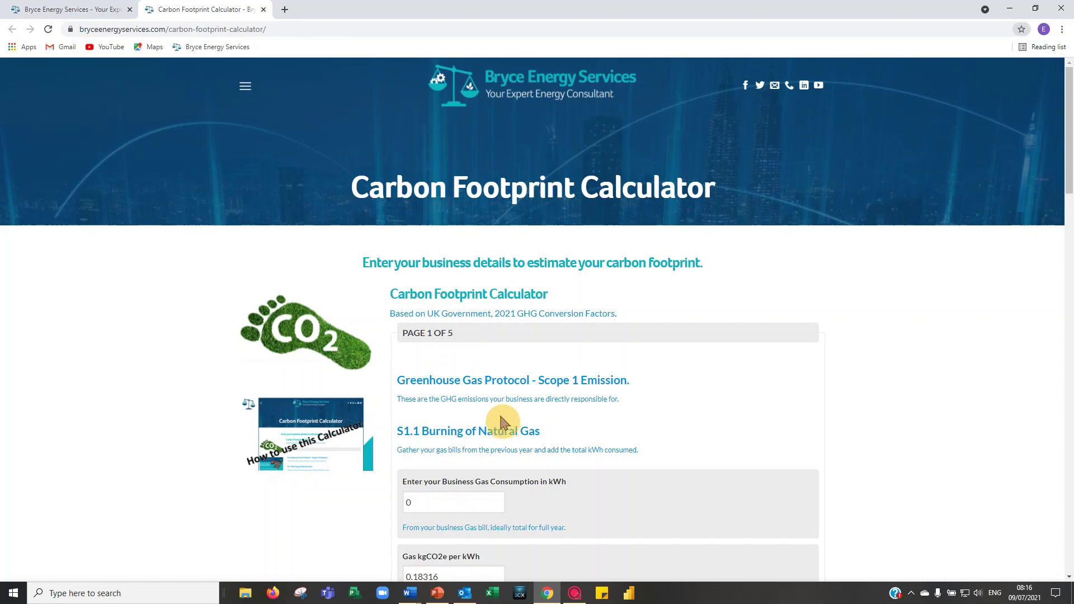
scroll(502, 419, down, 2)
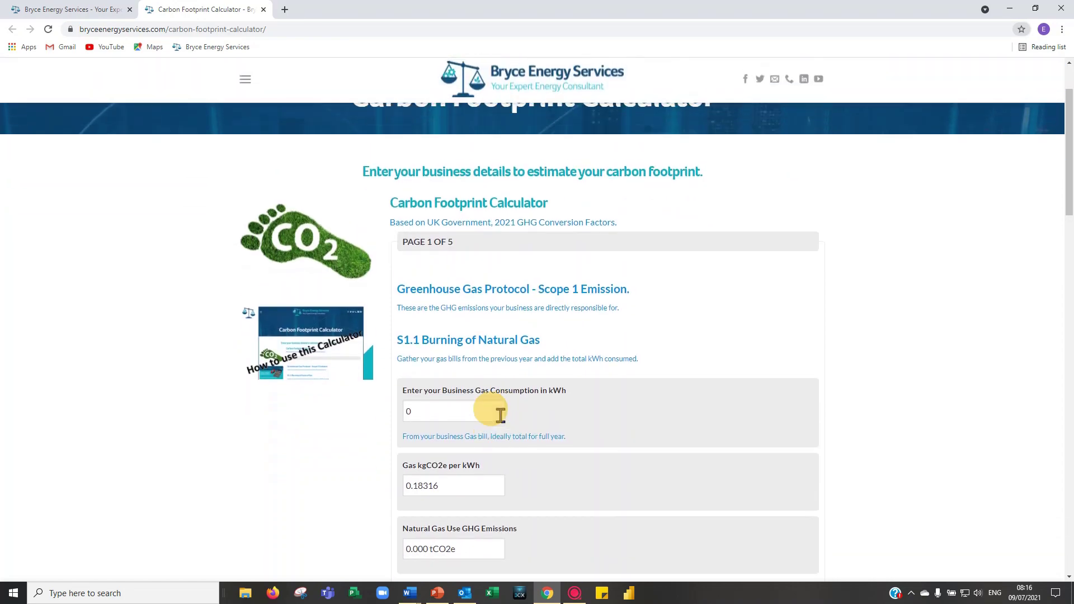
scroll(699, 313, up, 2)
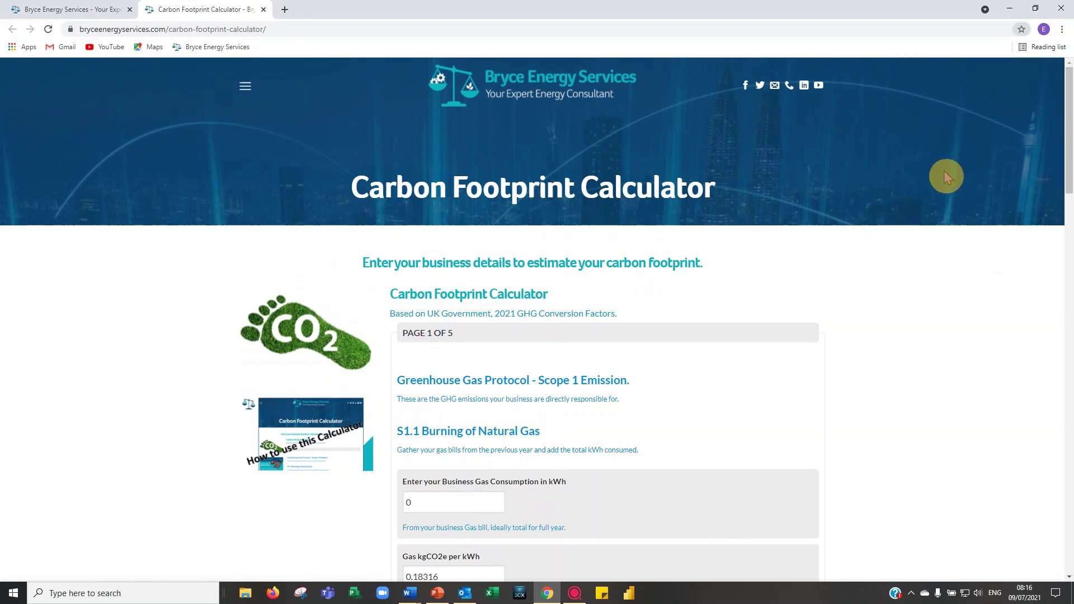
- Enlarge the calculator page to 150% zoom
click(1061, 29)
click(1028, 135)
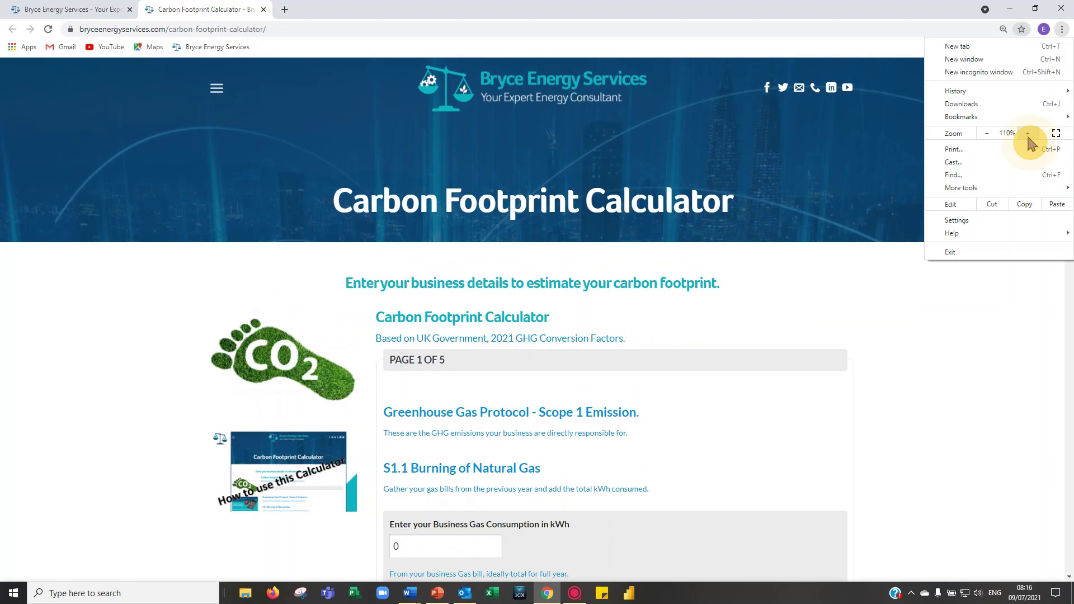
click(1028, 135)
click(1028, 135)
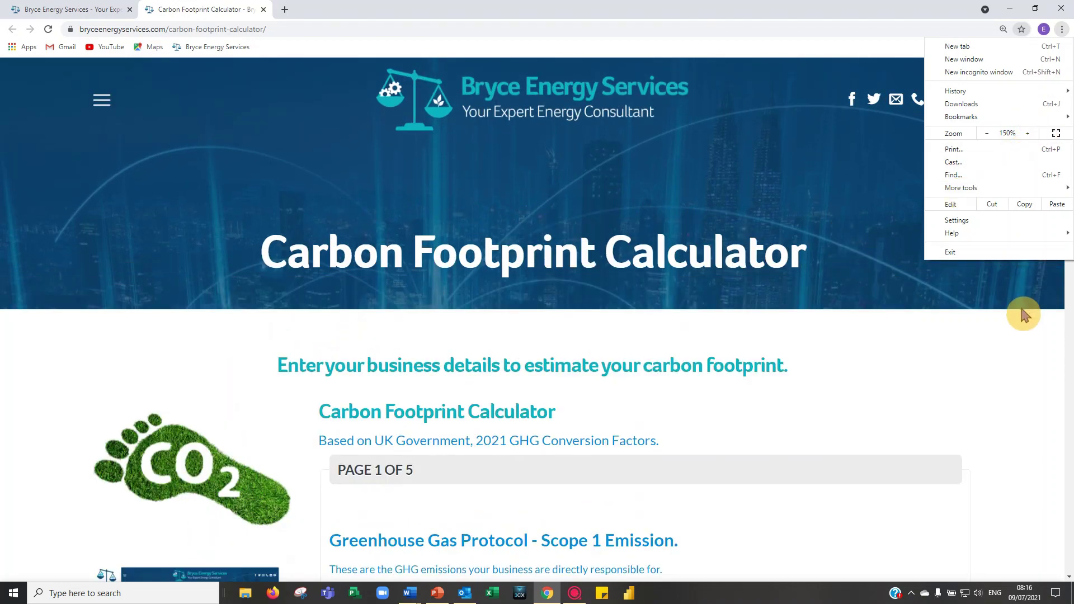
click(869, 360)
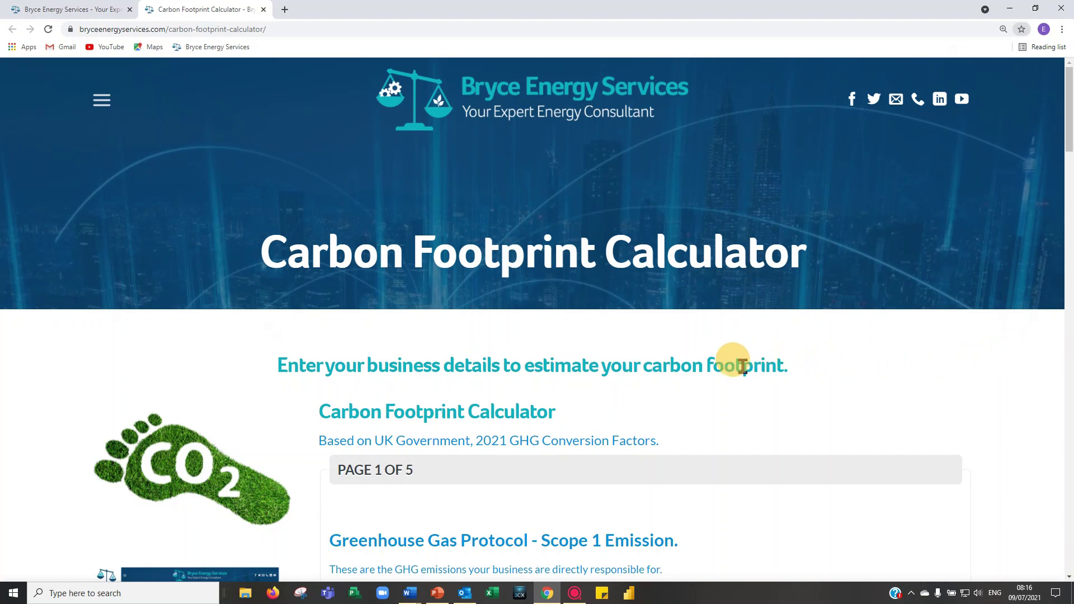
- Set the business gas consumption in section S1.1 Burning of Natural Gas to 120,000 kWh
scroll(744, 367, down, 3)
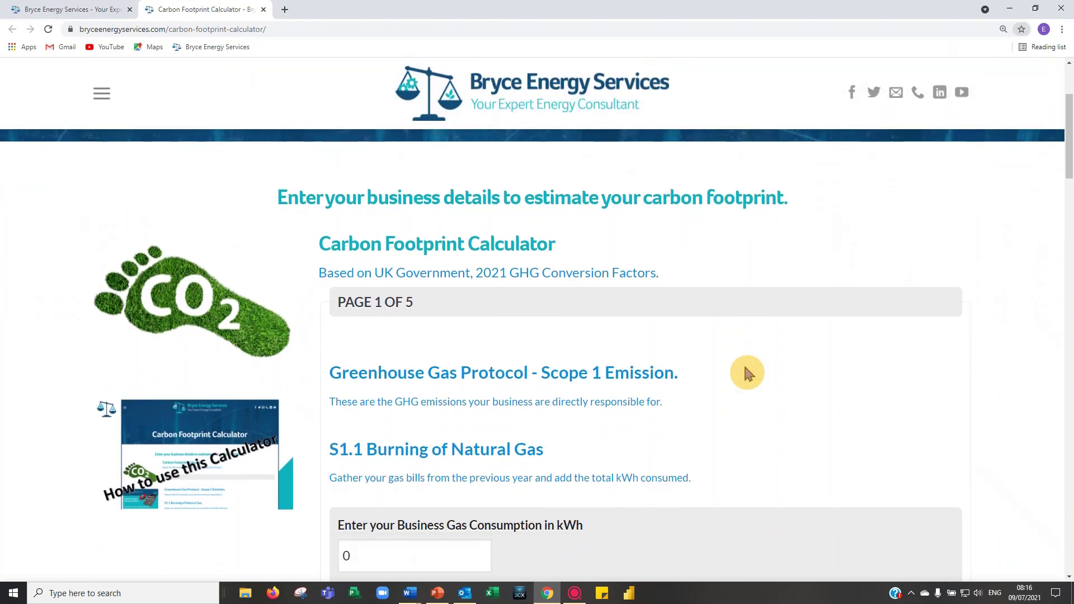
scroll(746, 368, down, 1)
scroll(745, 370, down, 1)
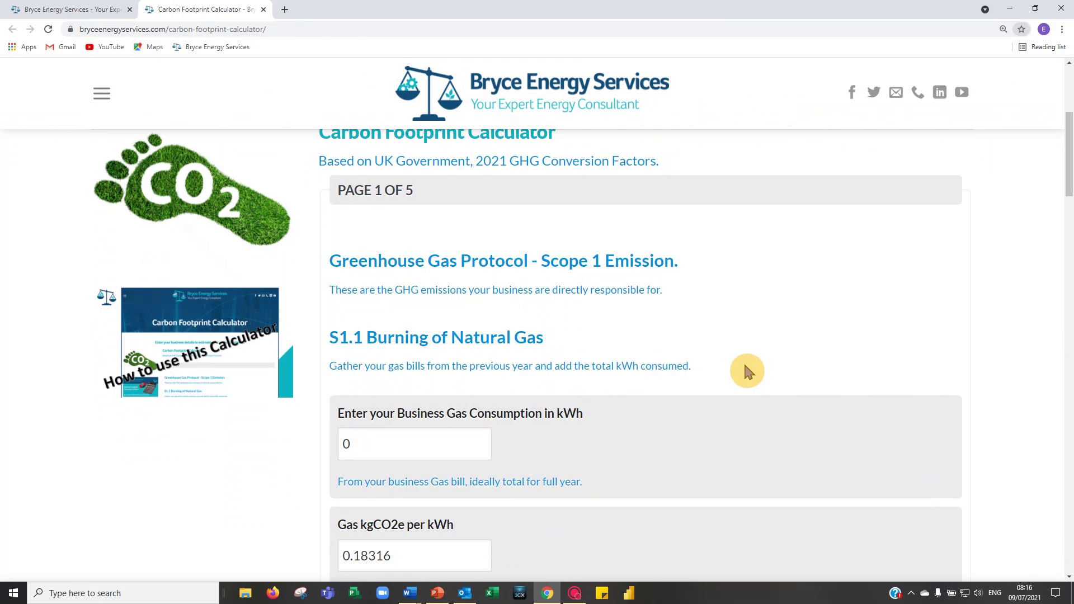
scroll(746, 370, down, 1)
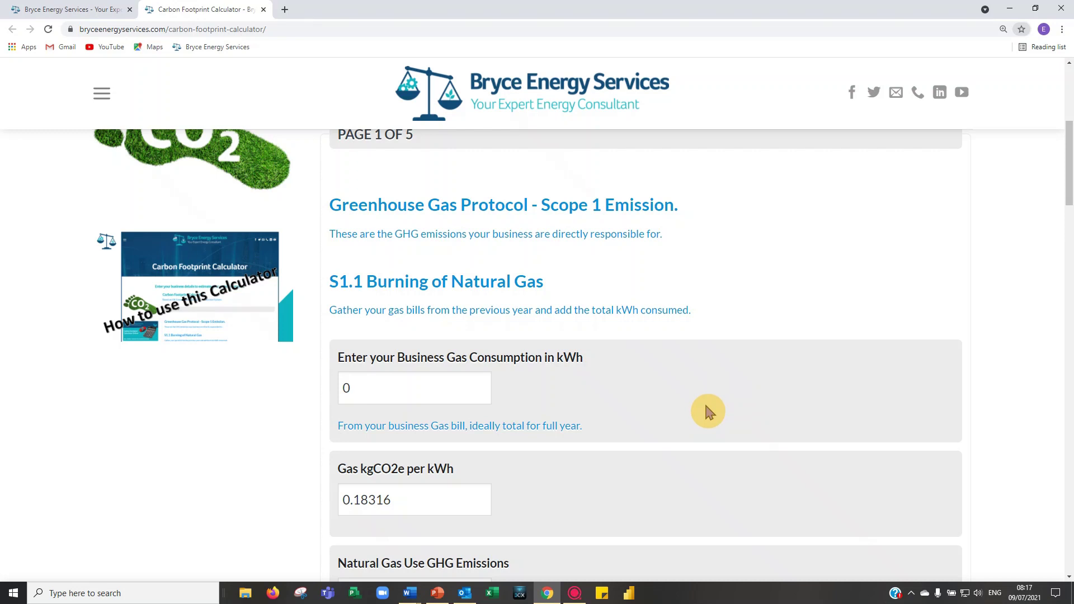
scroll(707, 410, down, 1)
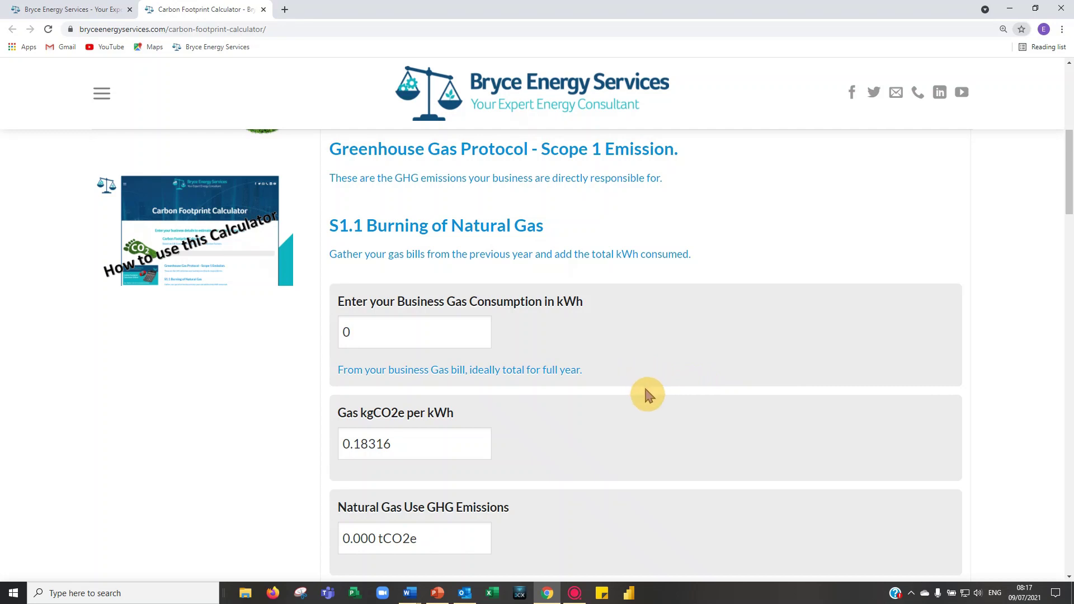
scroll(643, 385, up, 1)
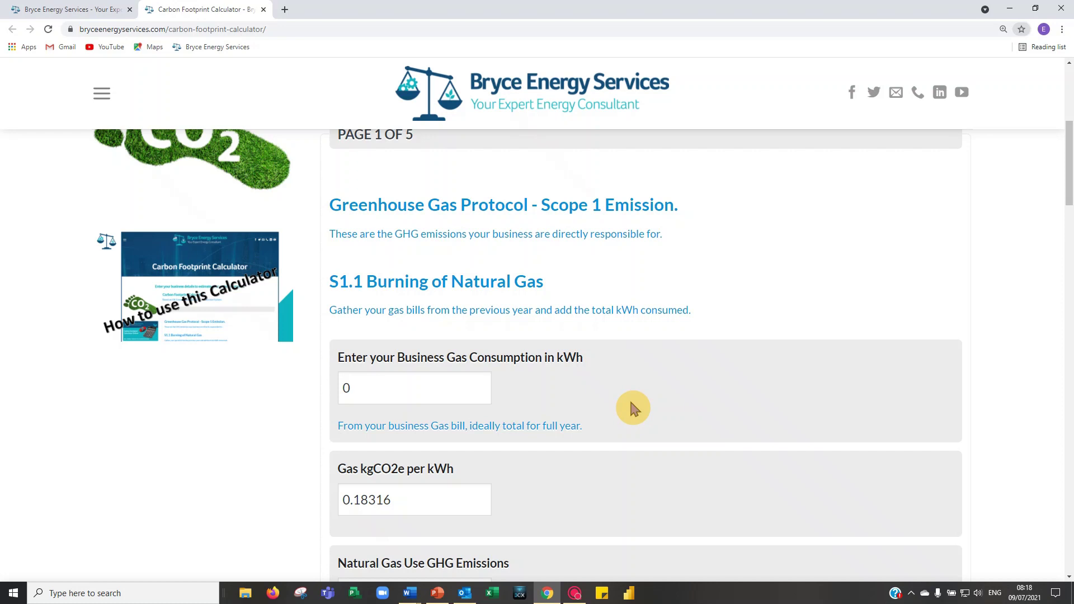
scroll(632, 405, down, 1)
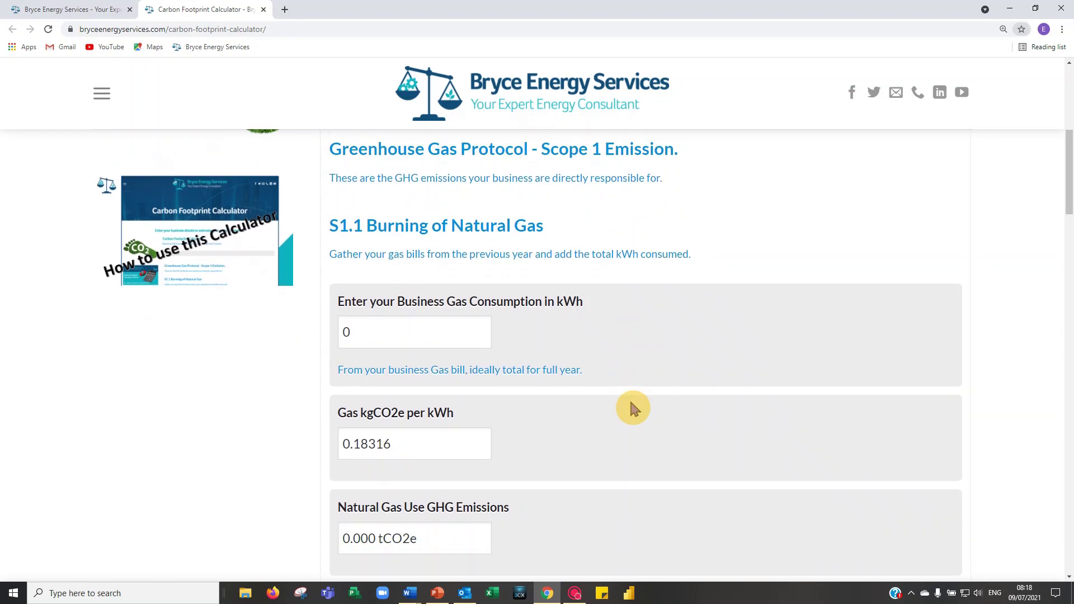
scroll(632, 409, down, 1)
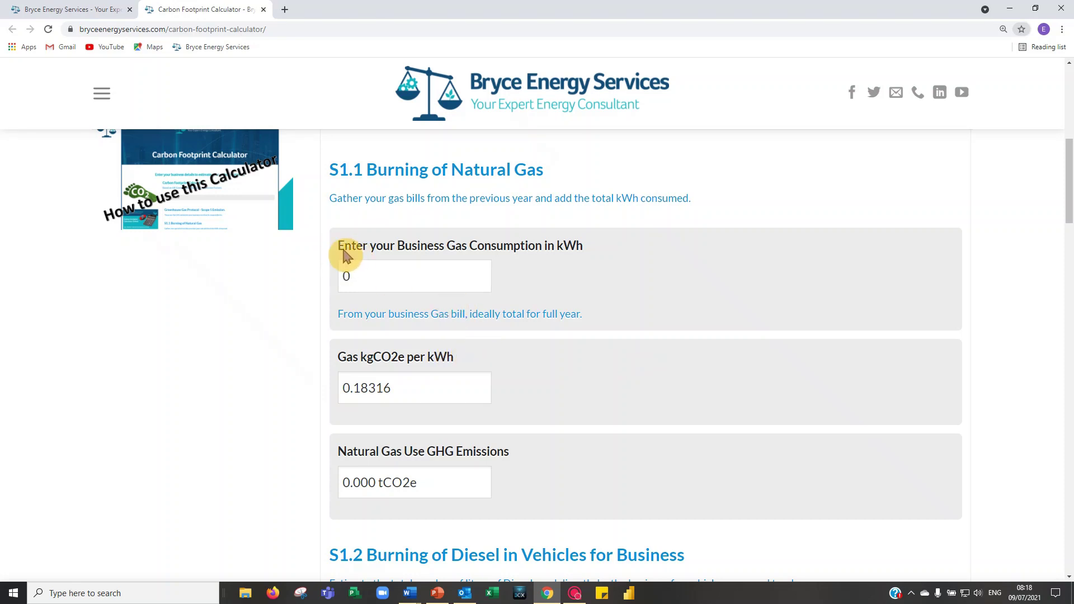
click(356, 283)
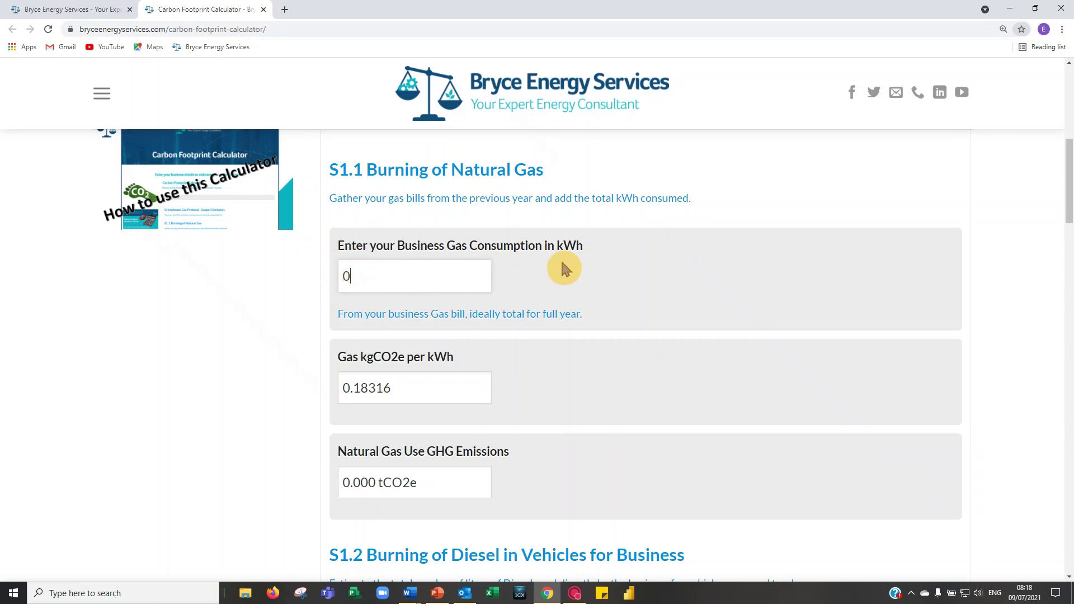
click(343, 276)
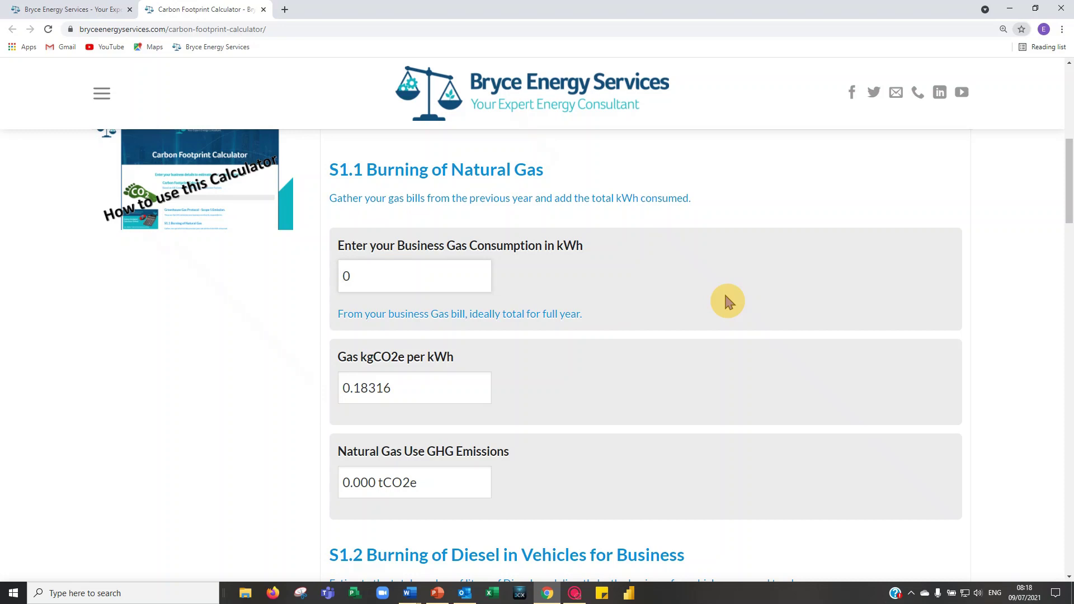
text(120,000)
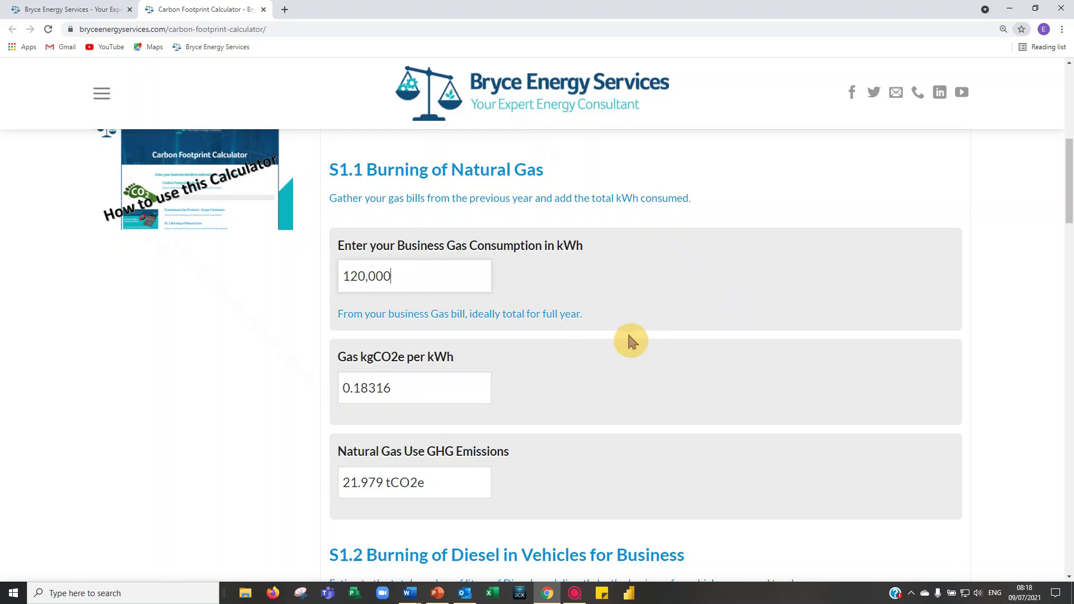
- Set the business diesel consumption in section S1.2 Burning of Diesel in Vehicles to 5000 litres
scroll(451, 366, down, 1)
click(370, 334)
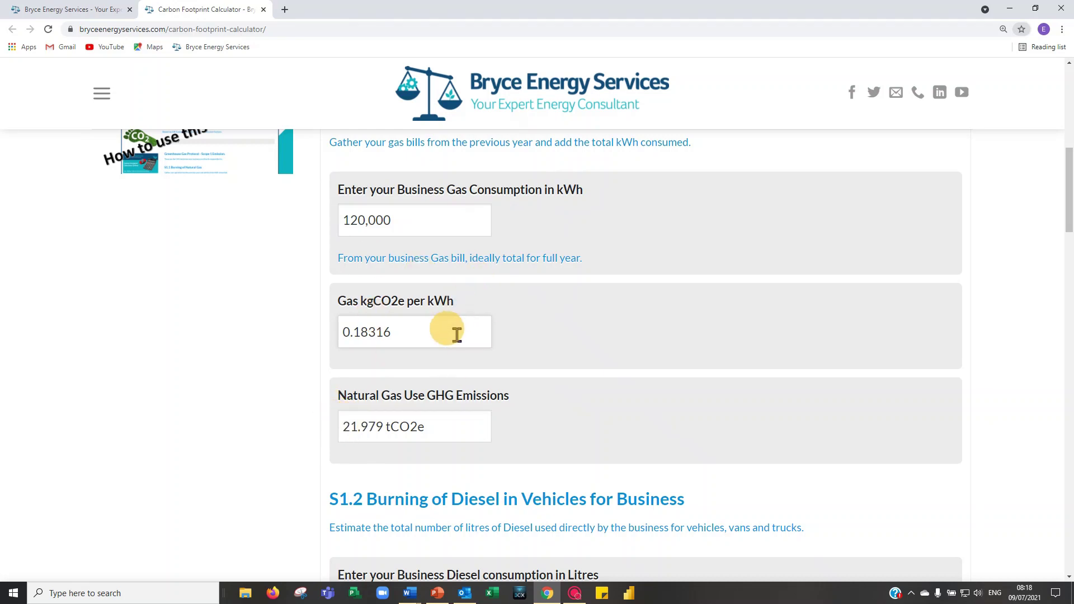
scroll(461, 335, down, 6)
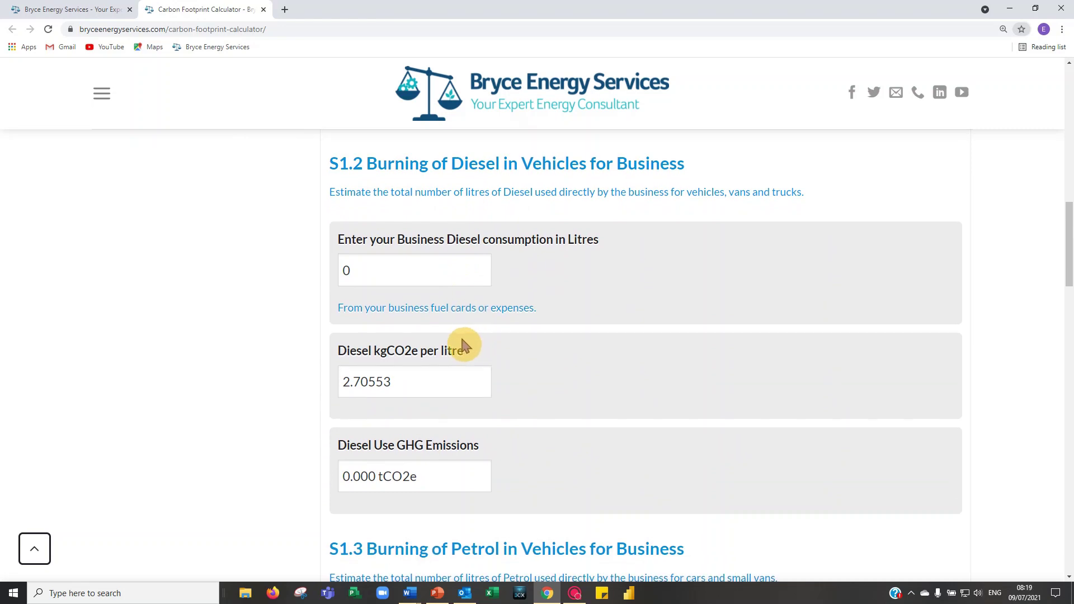
click(346, 270)
text(5000)
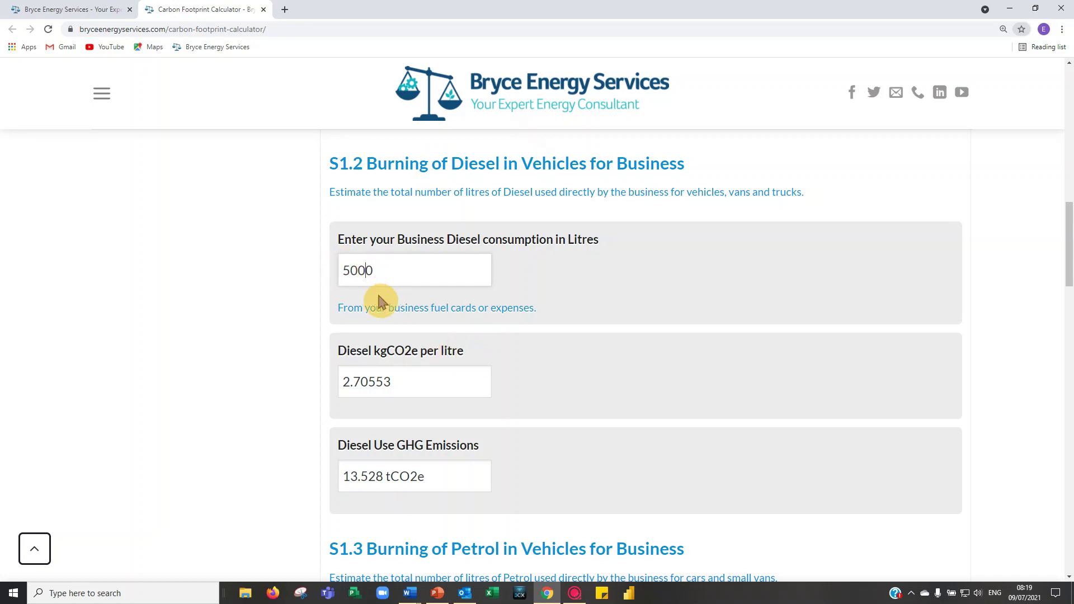
- Set the business petrol consumption in section S1.3 Burning of Petrol in Vehicles to 2500 litres
scroll(408, 307, down, 4)
scroll(413, 311, down, 2)
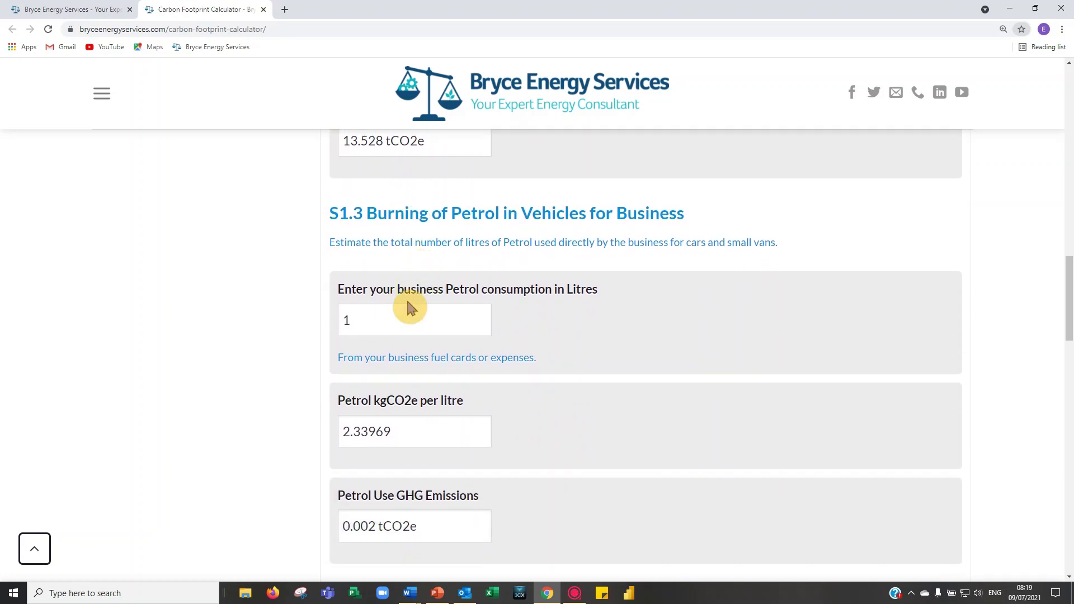
click(352, 322)
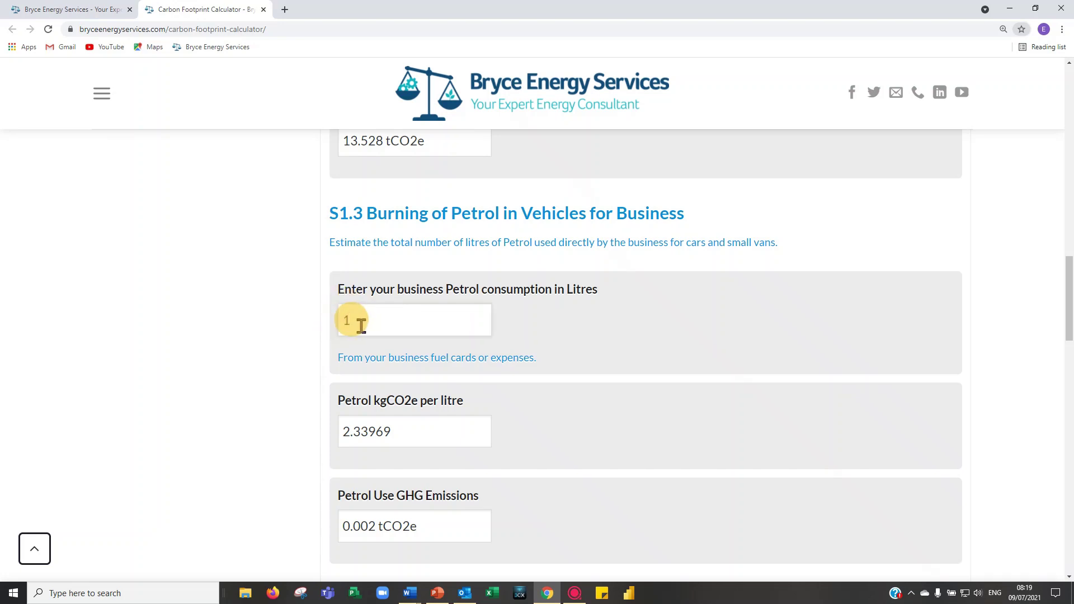
scroll(372, 338, up, 1)
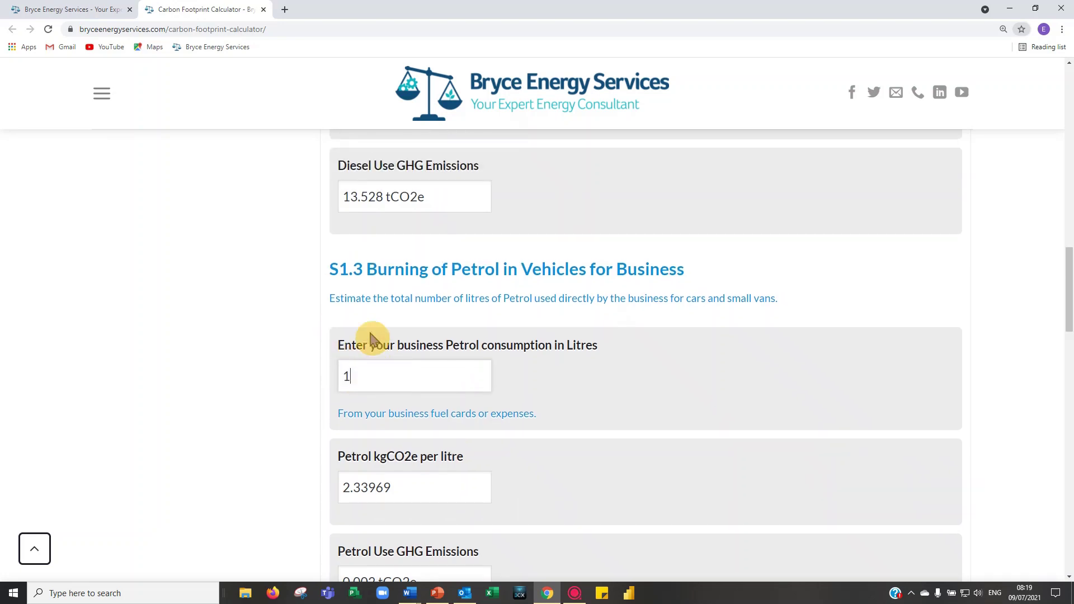
scroll(372, 338, down, 1)
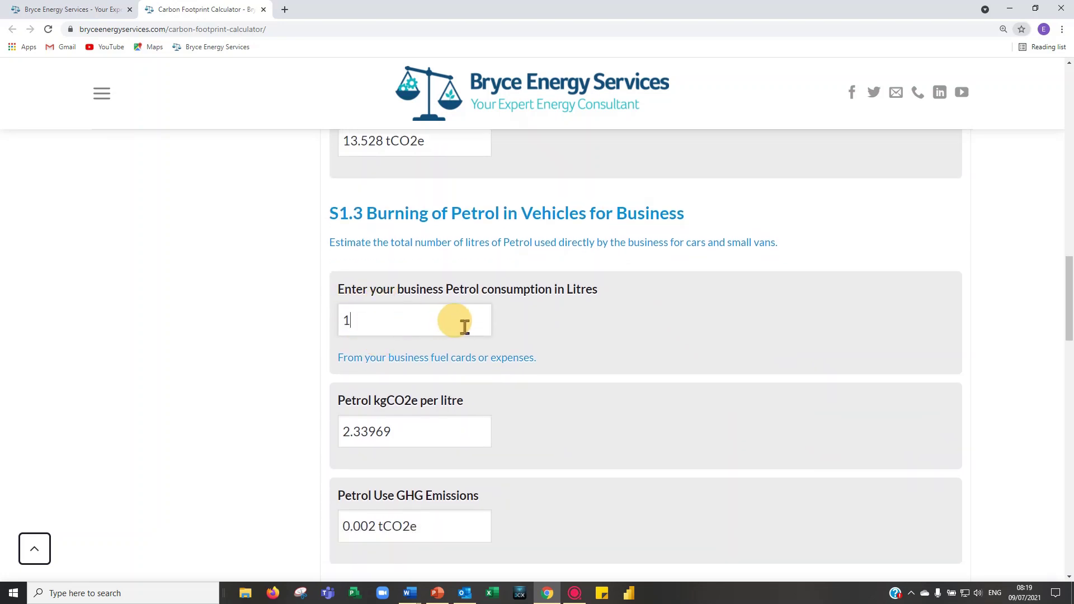
text(2500)
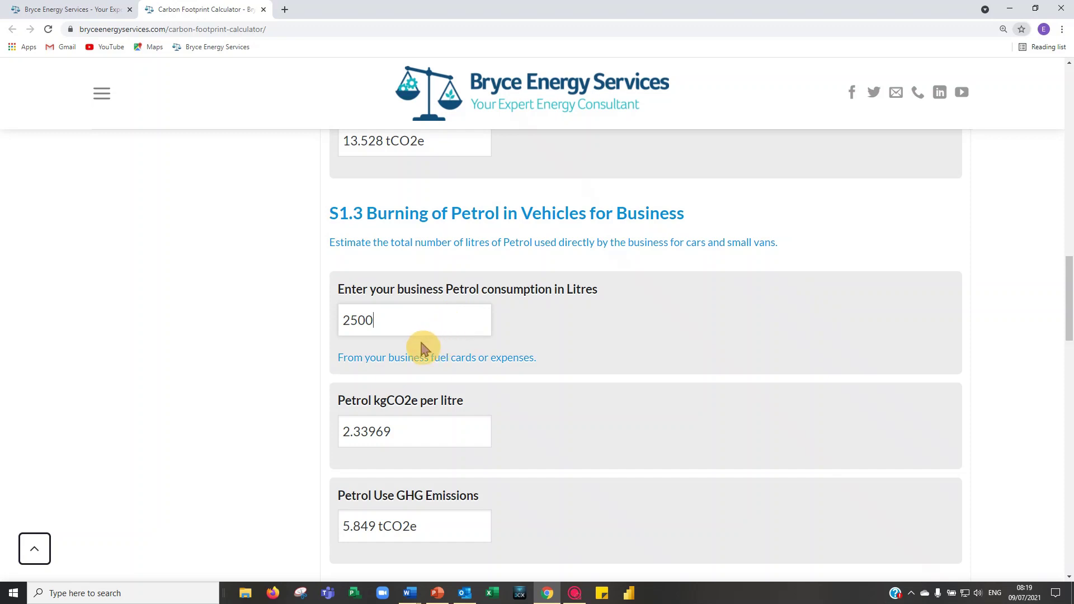
- Review the petrol emissions and the Scope 1 total, and continue to the Scope 2 Emissions page
scroll(421, 348, down, 1)
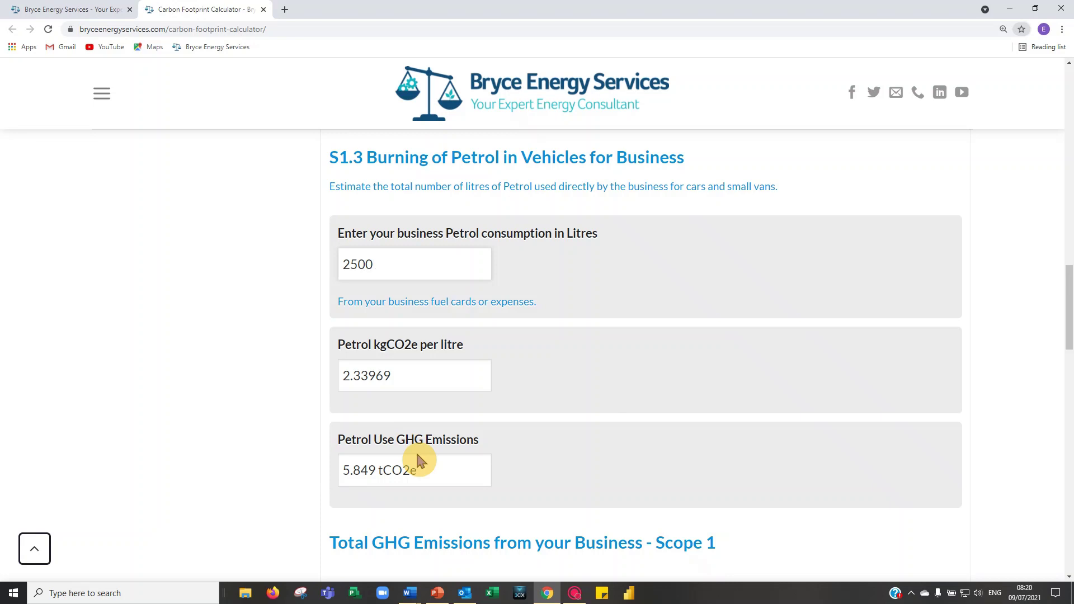
scroll(419, 459, down, 3)
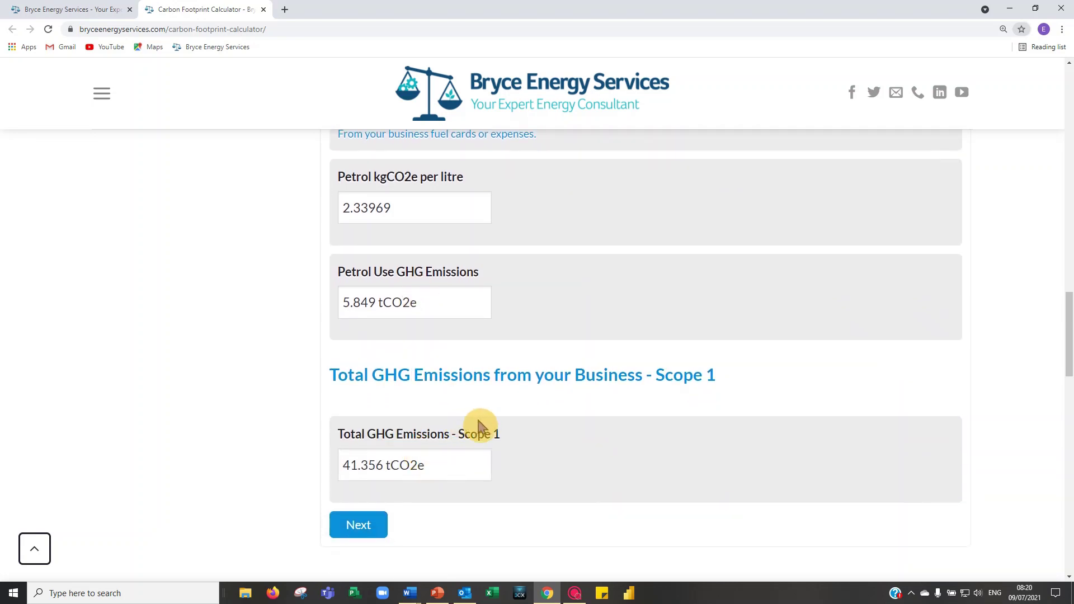
scroll(527, 421, up, 1)
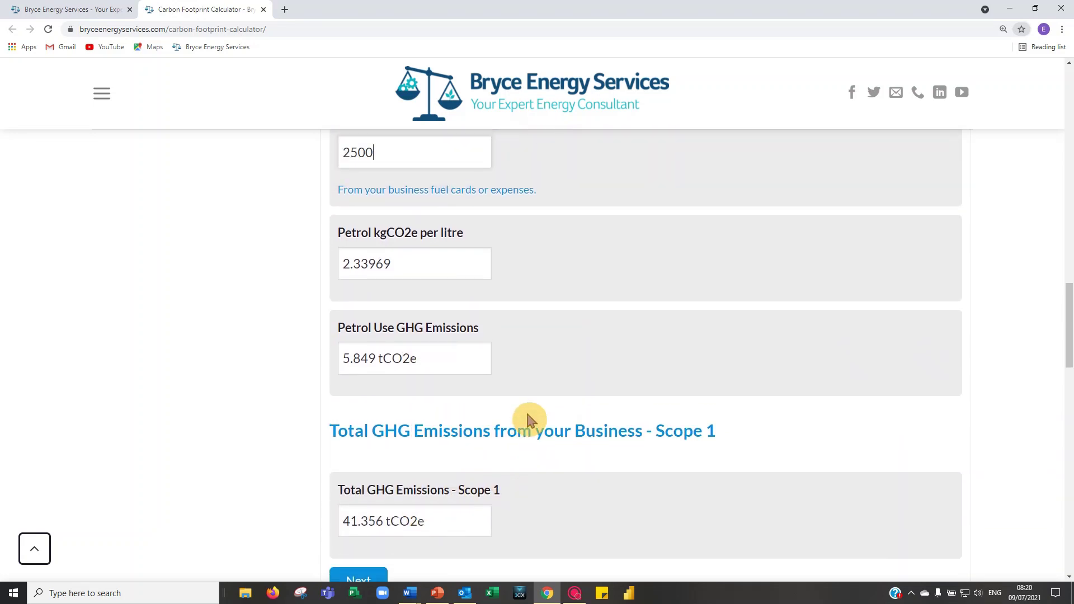
scroll(515, 361, down, 2)
scroll(515, 360, up, 3)
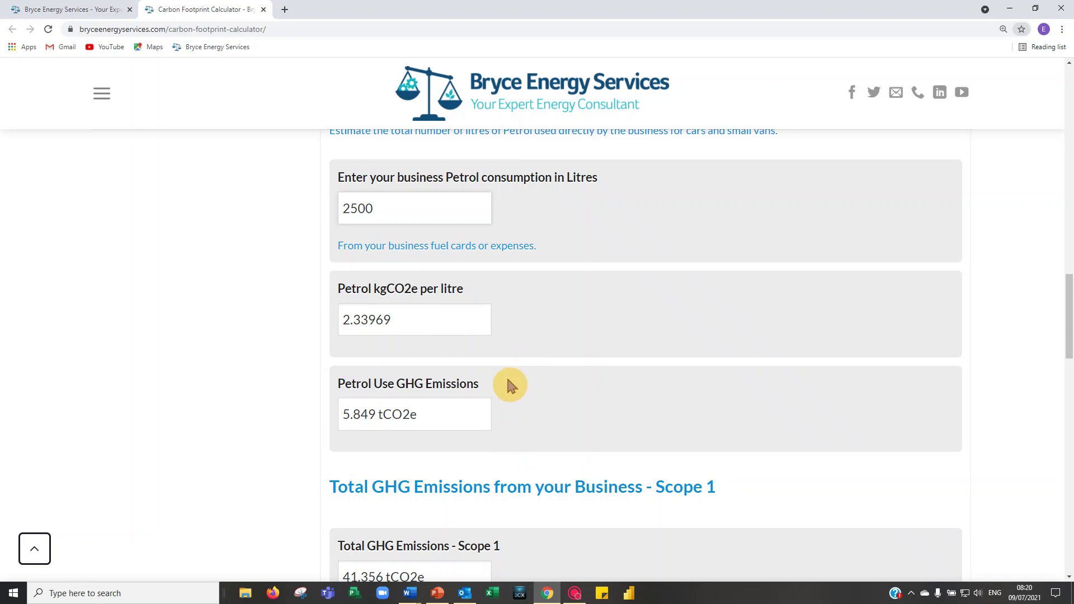
scroll(518, 391, up, 1)
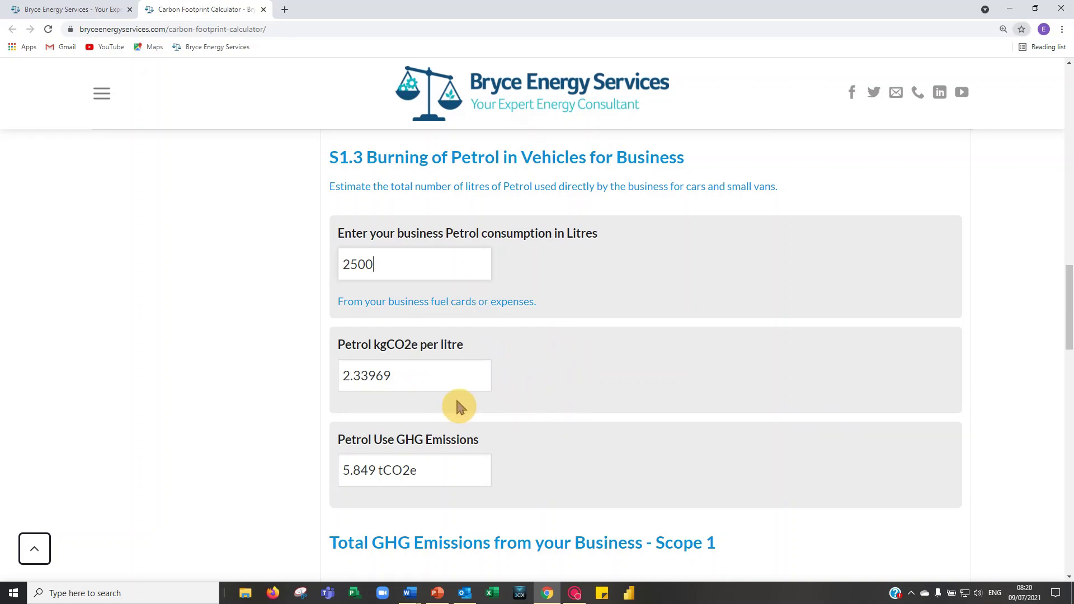
scroll(459, 405, down, 1)
scroll(457, 407, down, 3)
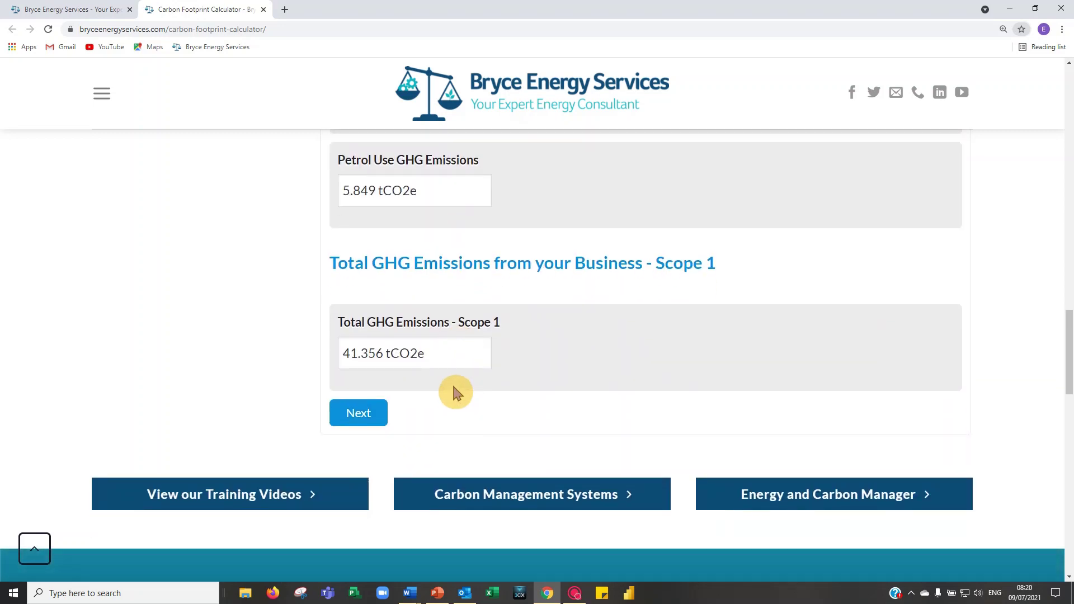
click(358, 416)
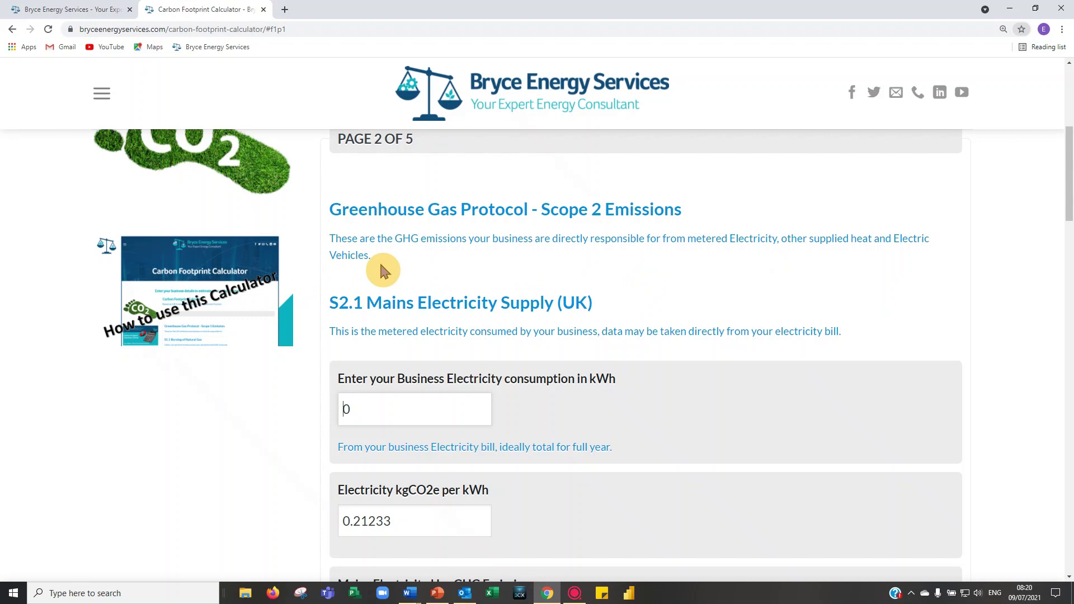
- Set the business electricity consumption in section S2.1 Mains Electricity Supply (UK) to 100,000 kWh
scroll(380, 267, down, 1)
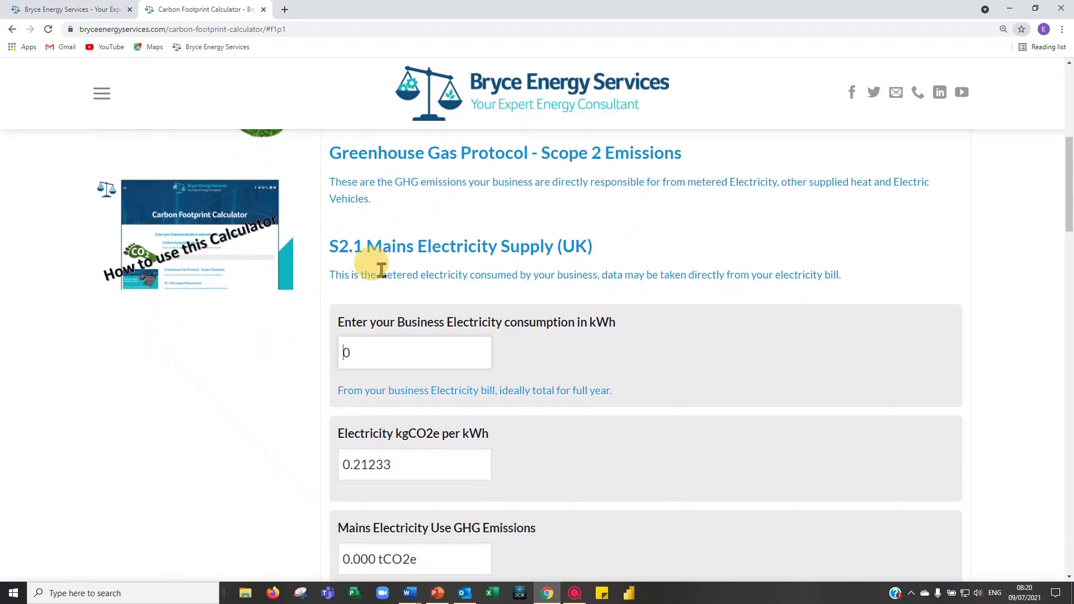
scroll(381, 274, down, 1)
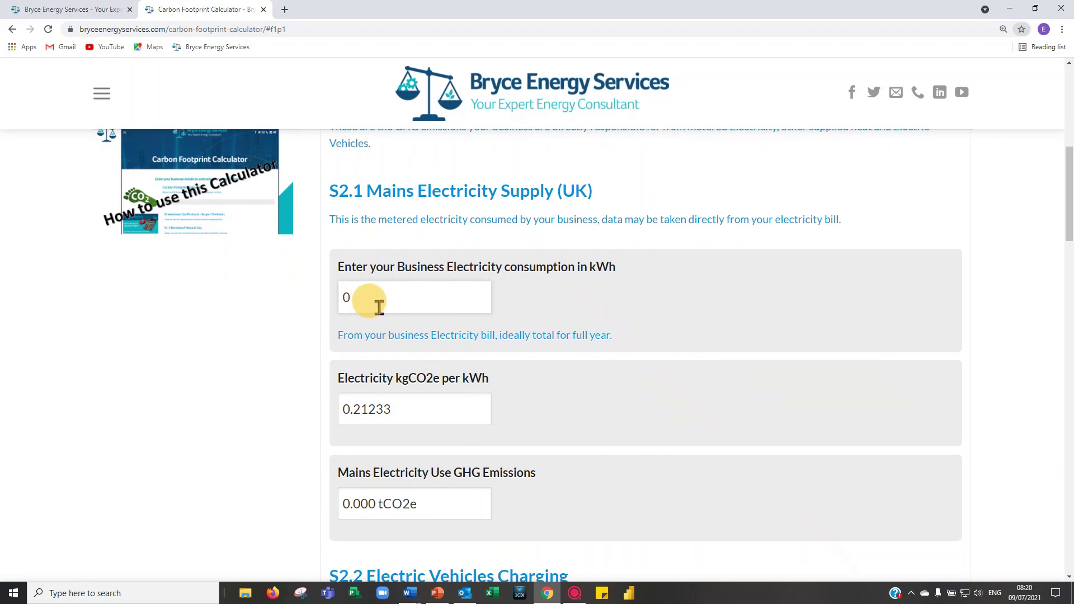
text(1)
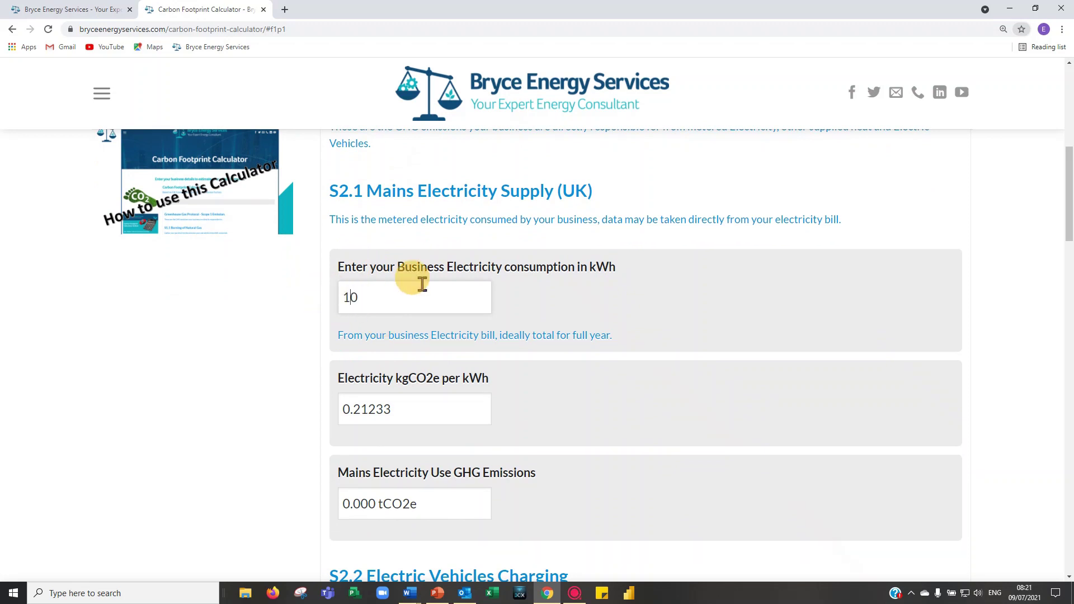
text(00,0)
text(0000)
click(494, 306)
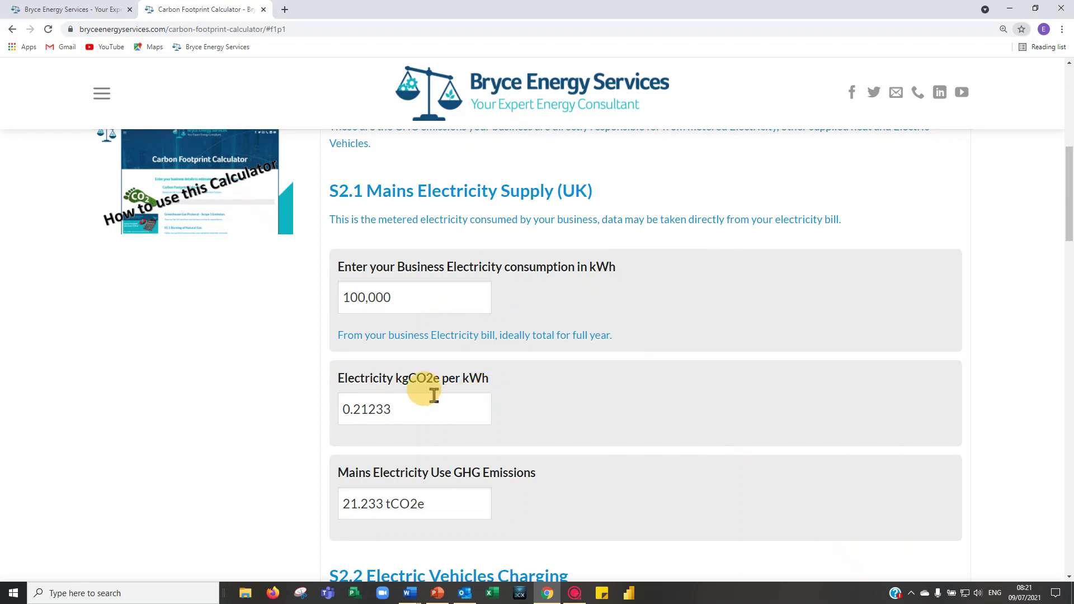
- Set the business distance driven by electric vehicle in section S2.2 Electric Vehicles Charging to 7,500 km
scroll(371, 414, down, 1)
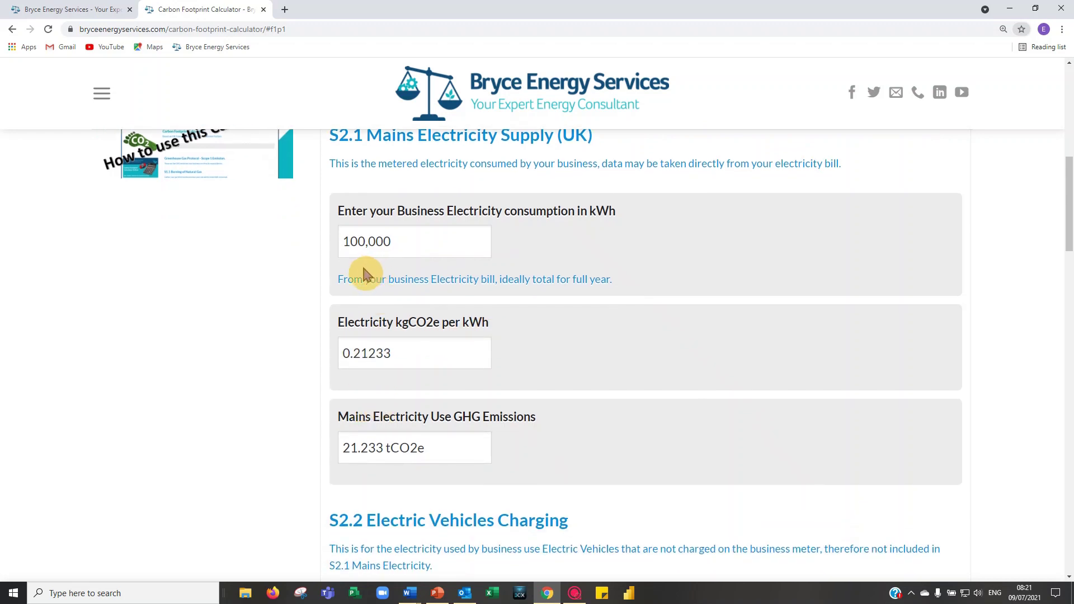
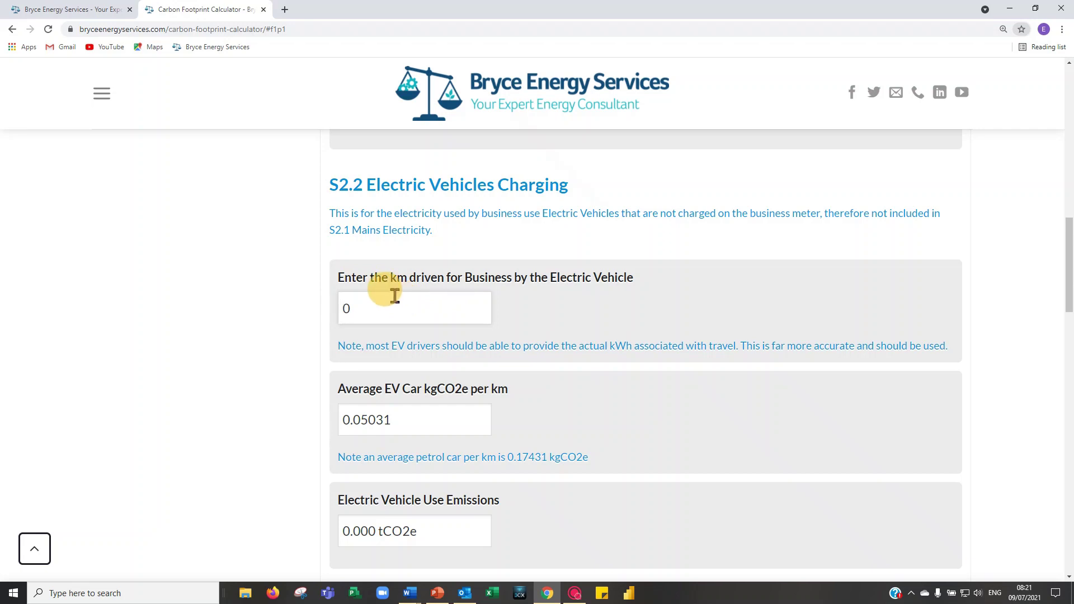
scroll(413, 304, up, 6)
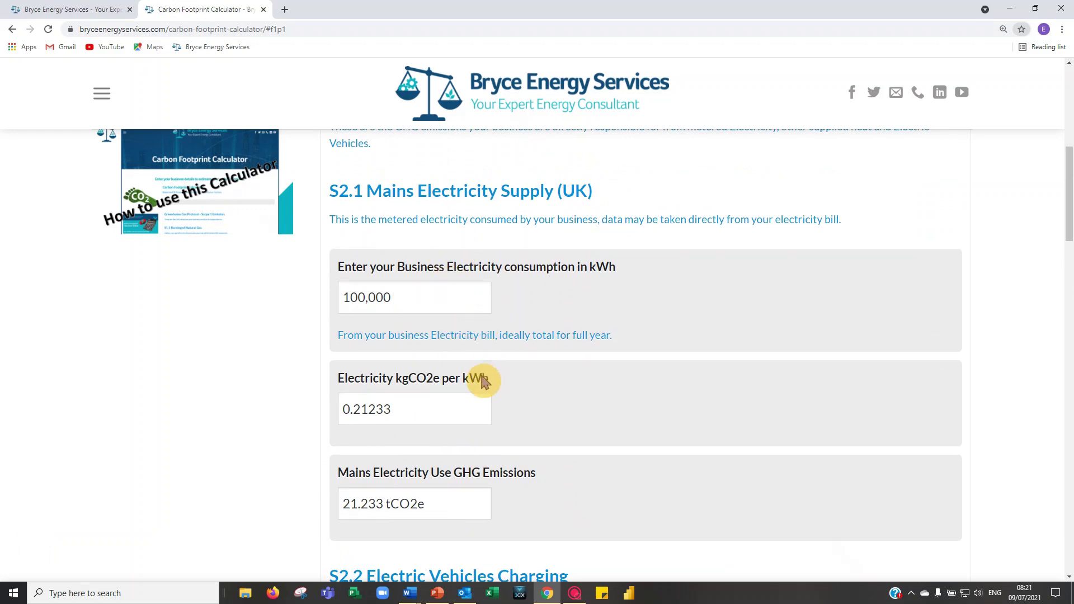
scroll(480, 381, down, 1)
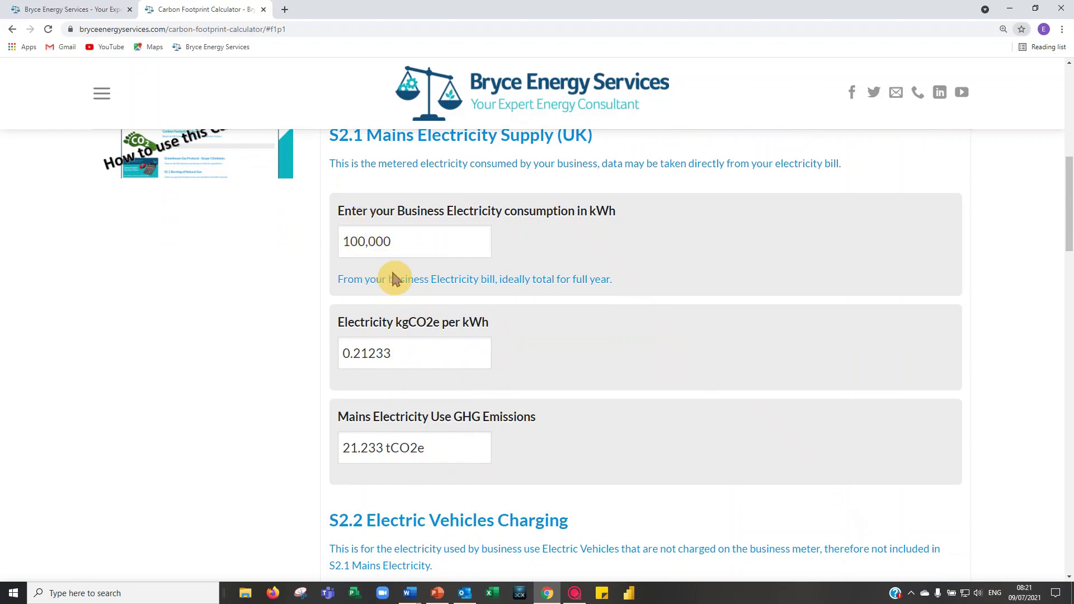
scroll(402, 287, down, 2)
scroll(406, 292, down, 4)
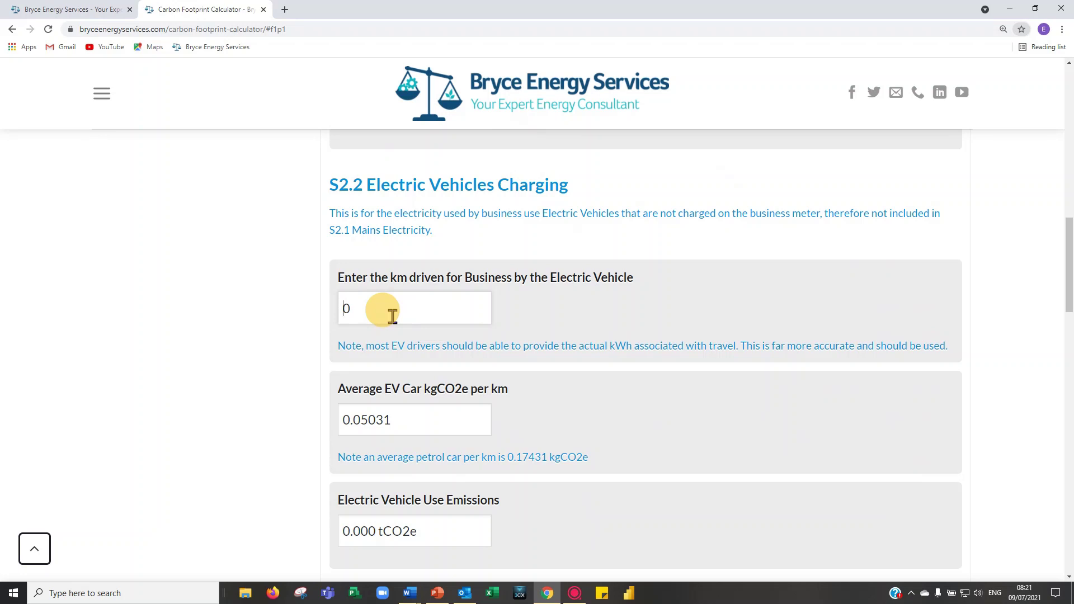
click(392, 317)
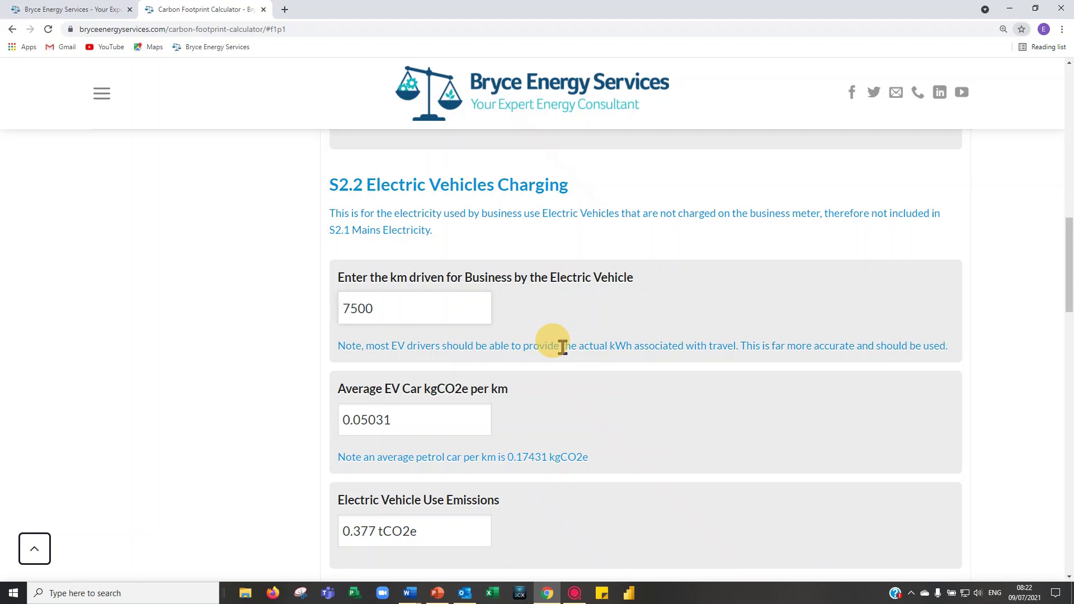
click(546, 320)
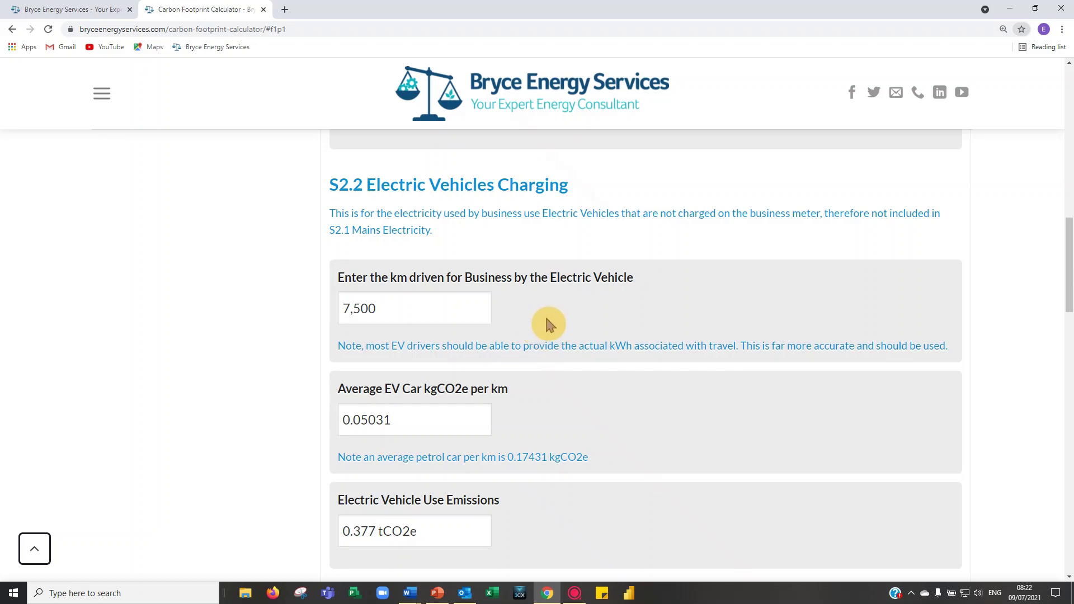
- Increase the electric vehicle business distance in section S2.2 to 17,500 km
scroll(546, 325, down, 1)
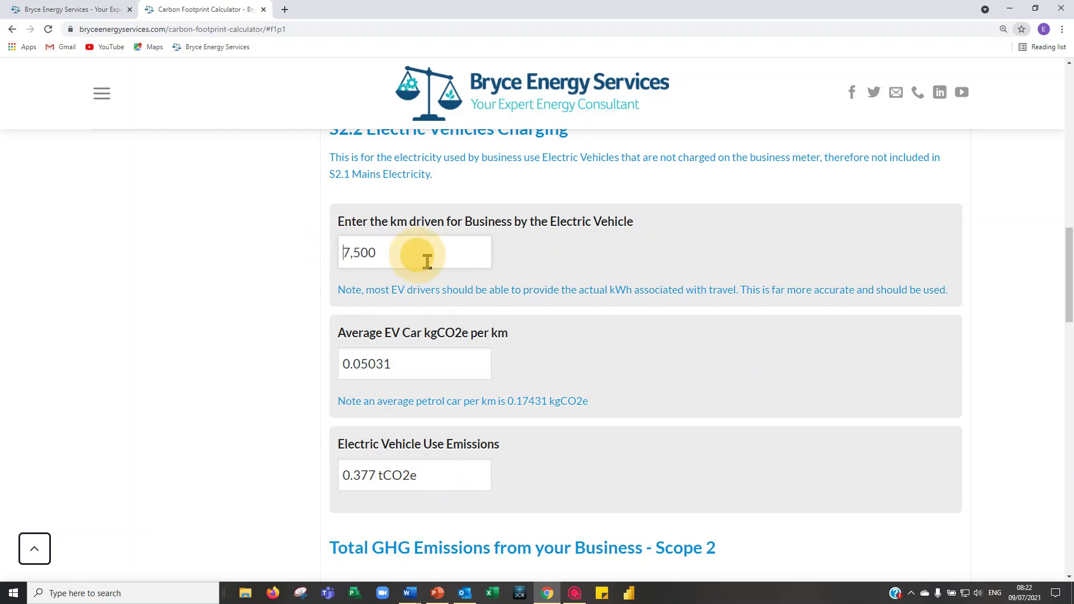
text(1)
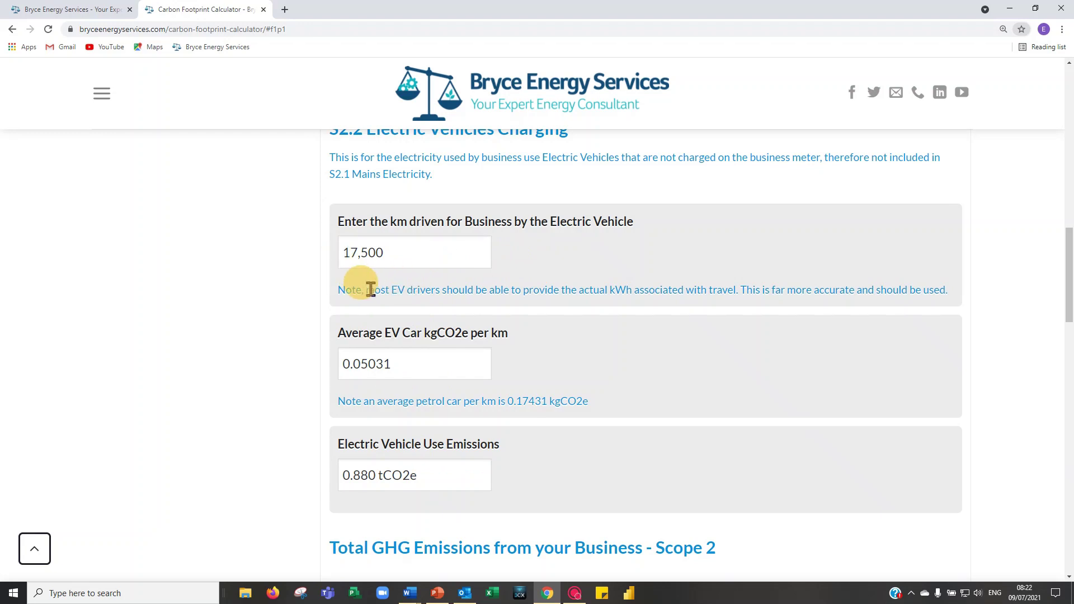
- Review the Scope 2 total against the electricity and electric vehicle sections, and continue to the Scope 3 Emissions page
scroll(347, 280, down, 4)
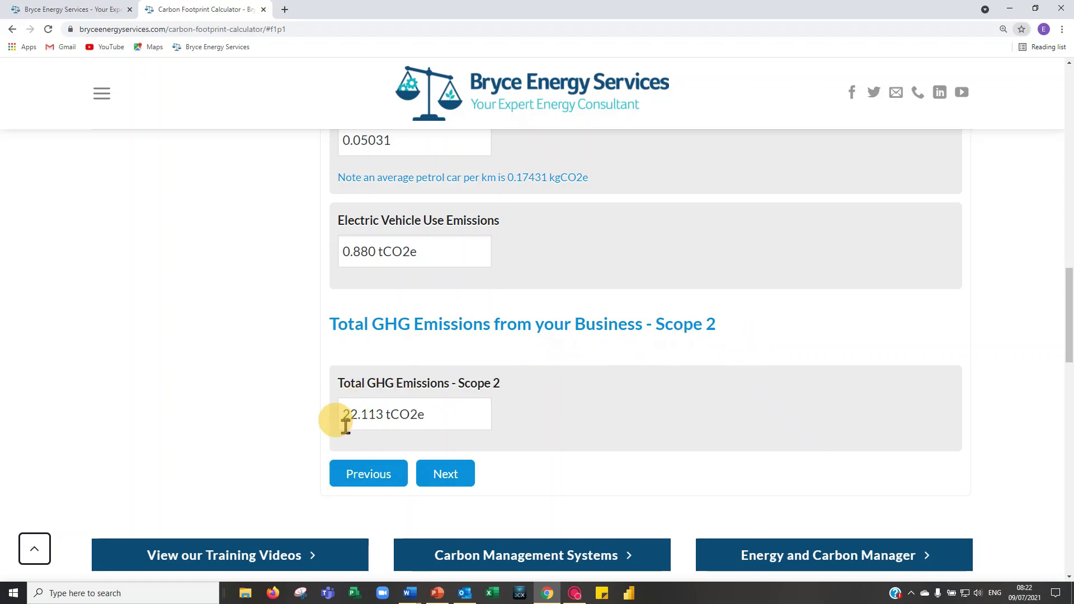
scroll(413, 408, up, 7)
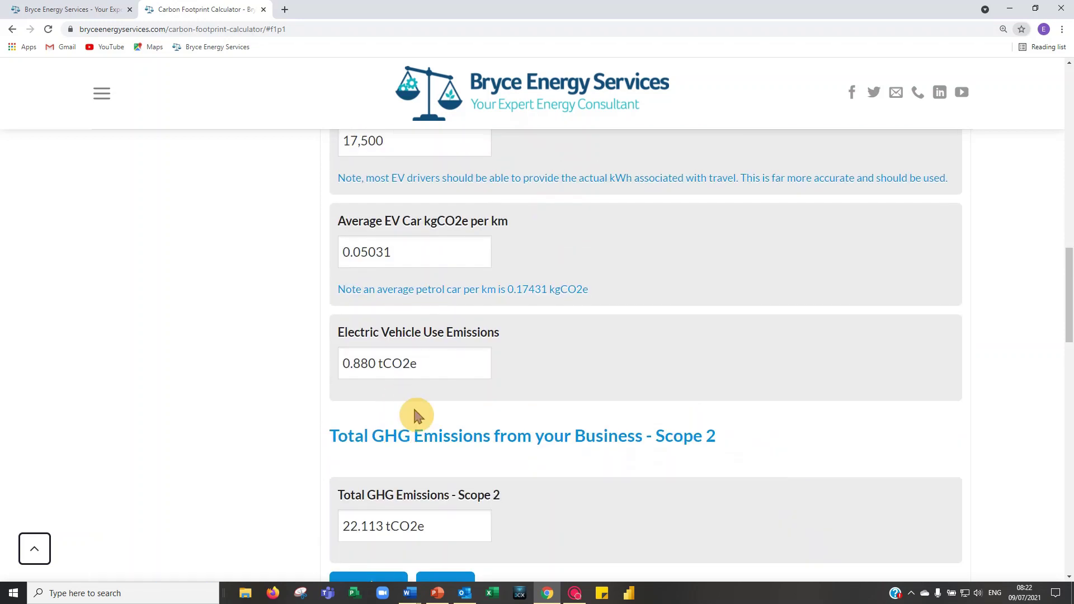
scroll(487, 320, up, 4)
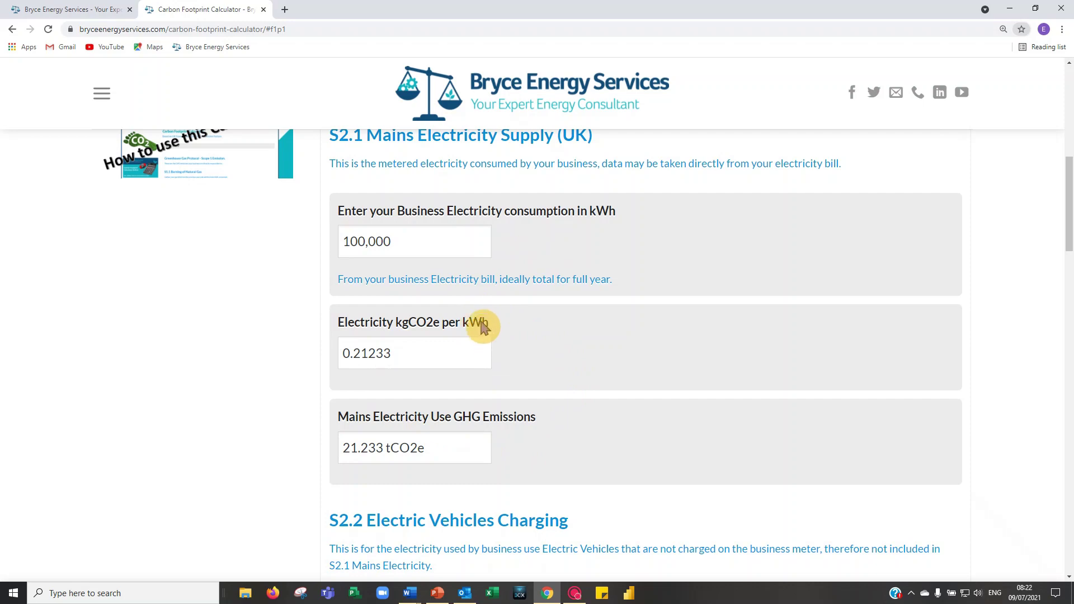
scroll(478, 327, down, 7)
scroll(480, 332, down, 3)
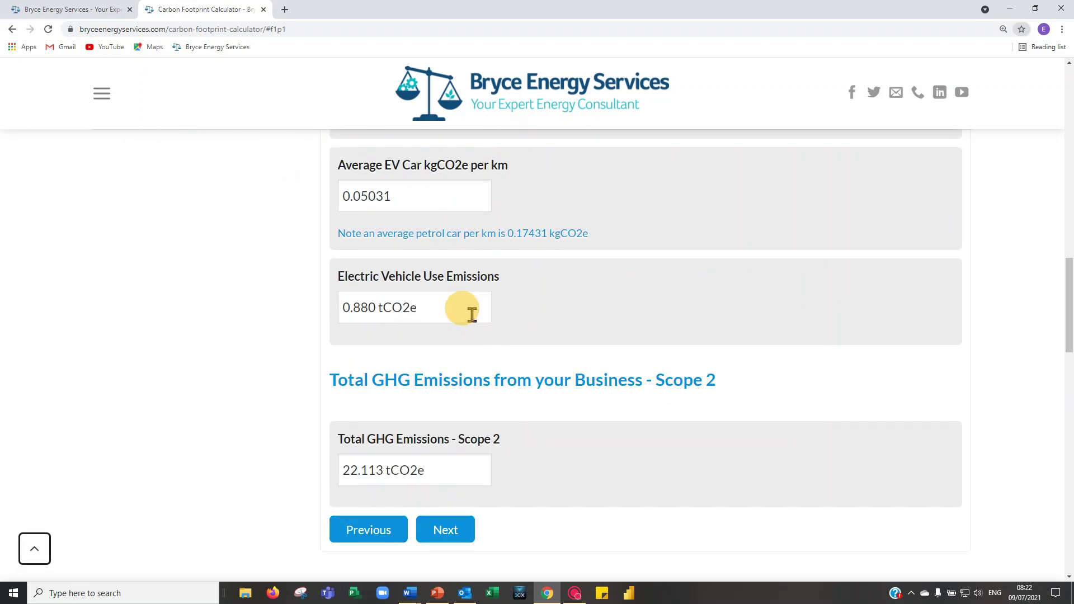
scroll(397, 408, down, 2)
click(452, 418)
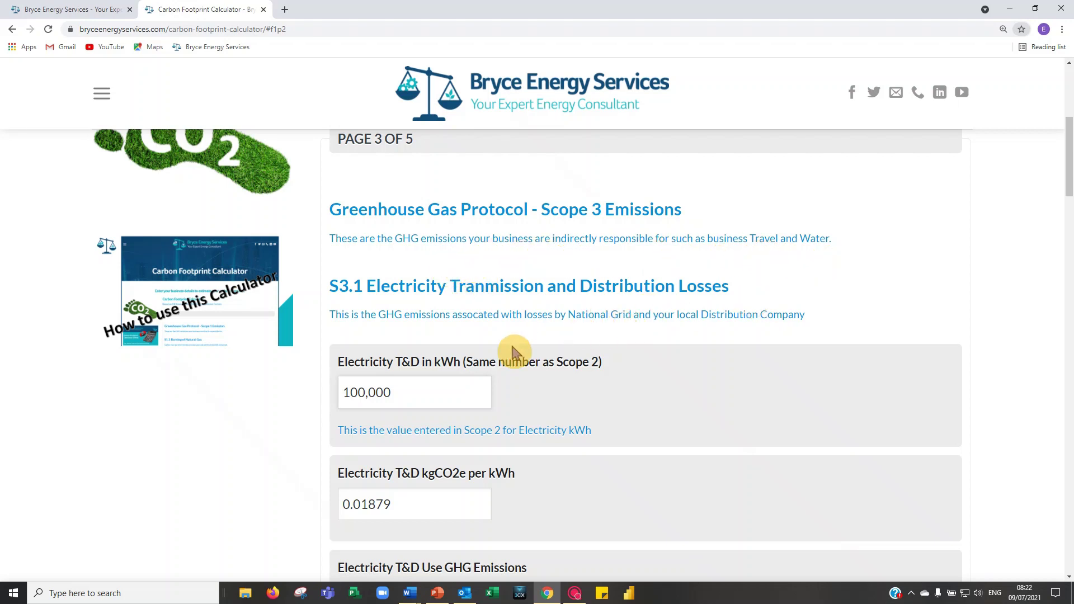
- Set the metered mains water in section S3.2 Mains Water In and Waste Water Out of Business to 2500 m3
scroll(474, 353, down, 1)
scroll(475, 354, down, 1)
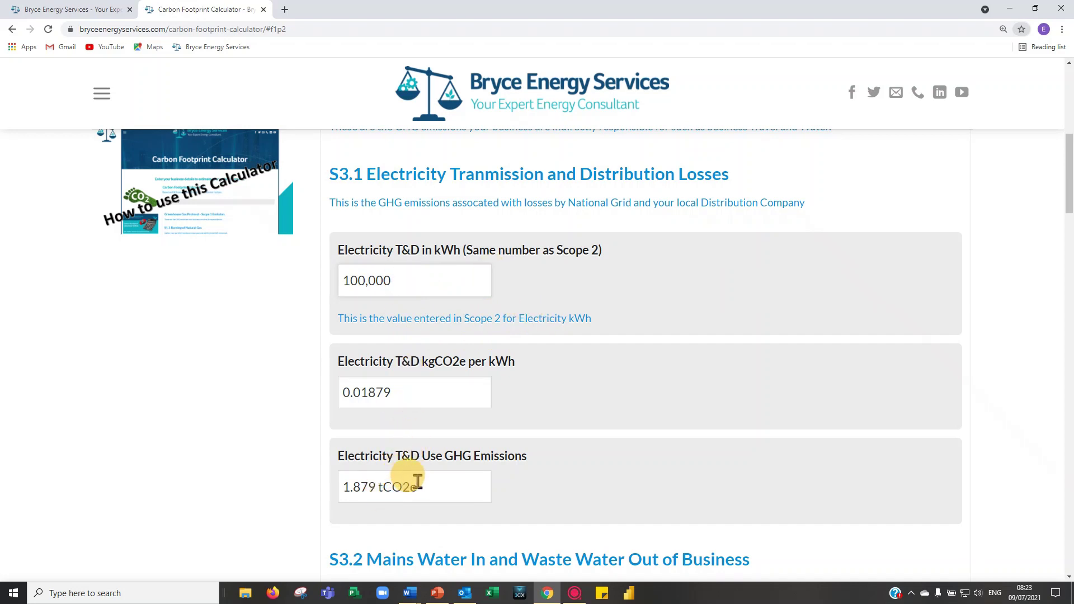
scroll(418, 481, down, 1)
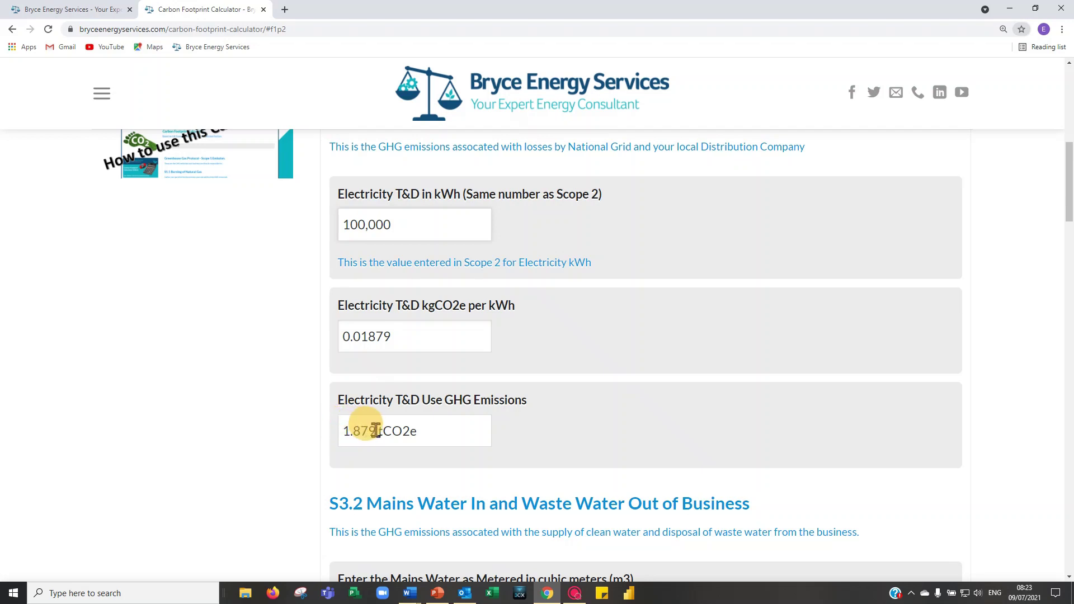
scroll(387, 427, down, 5)
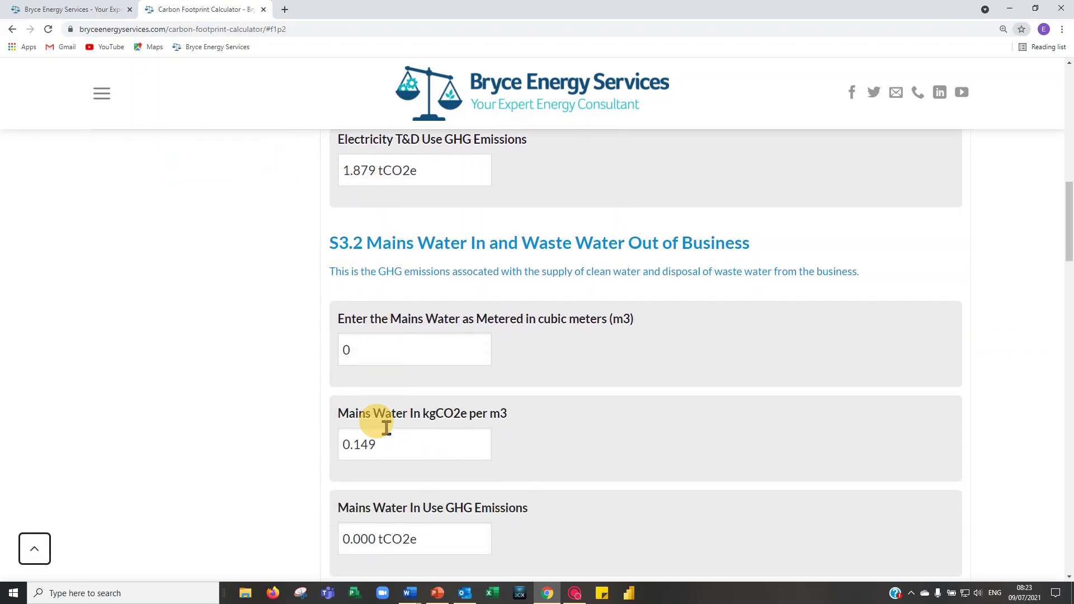
scroll(381, 422, down, 1)
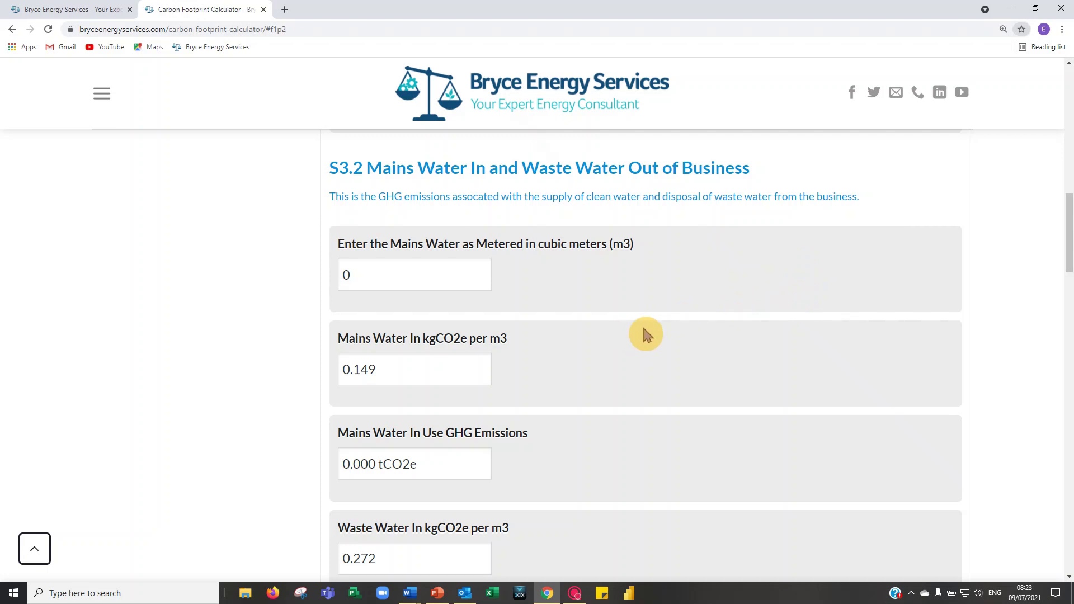
click(345, 274)
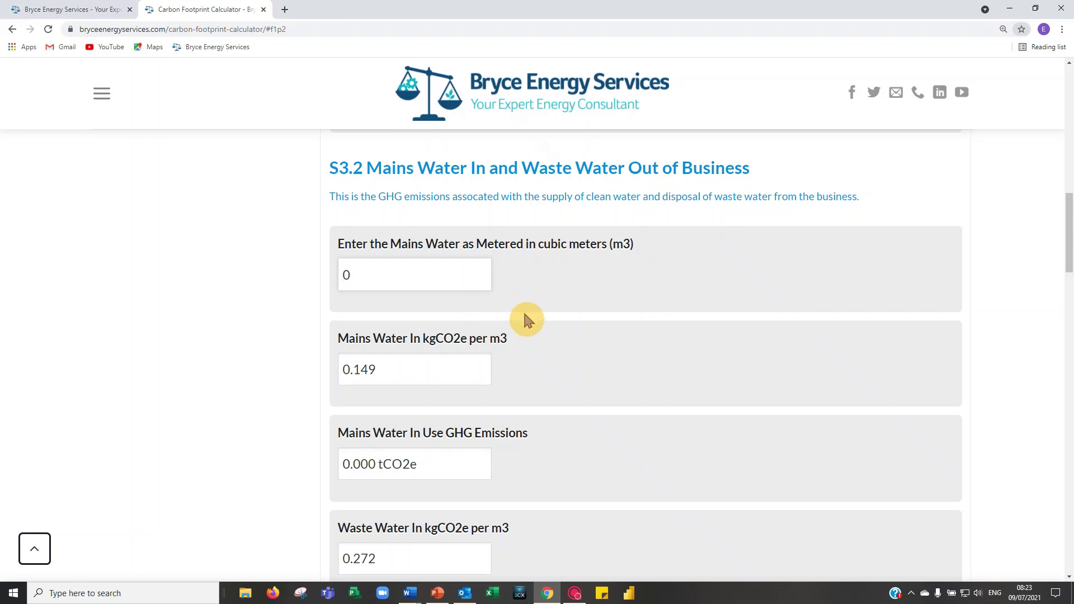
text(2500)
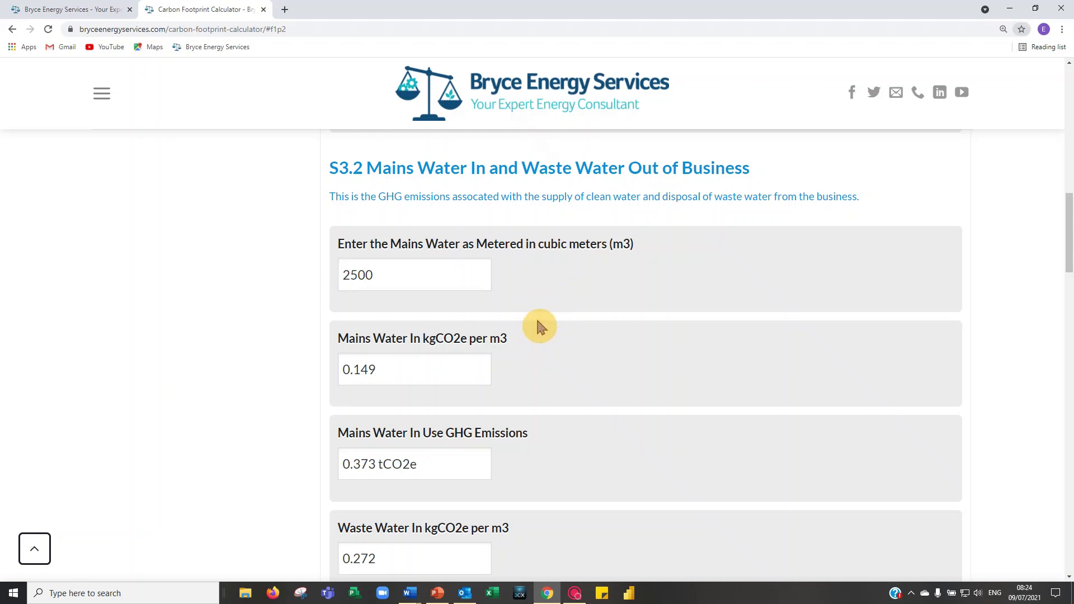
- Review the emission factors and resulting emissions for mains water in and waste water out in section S3.2
scroll(535, 344, down, 1)
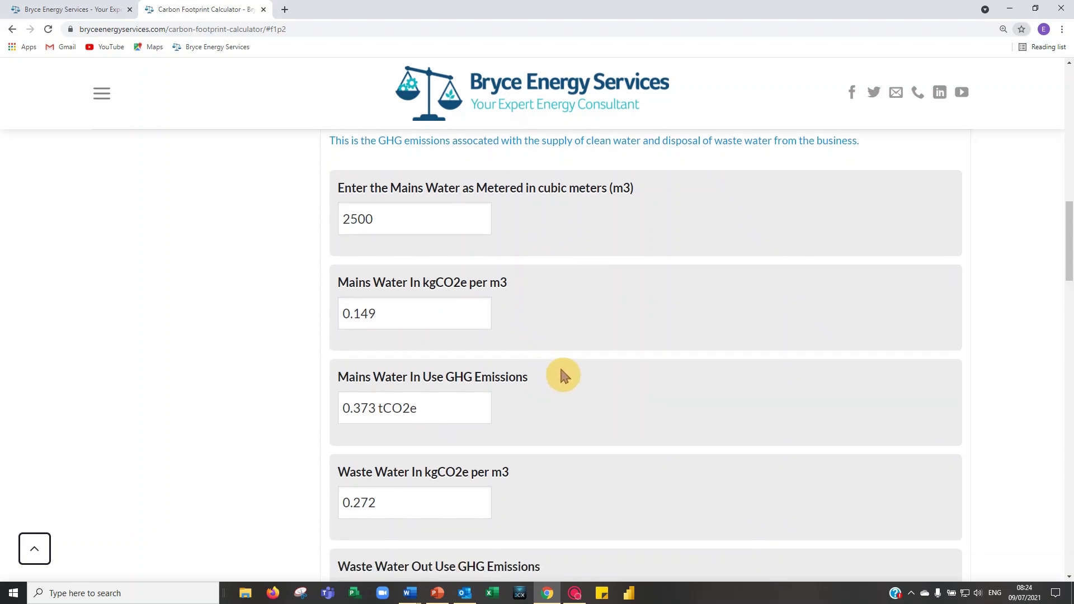
scroll(576, 342, up, 1)
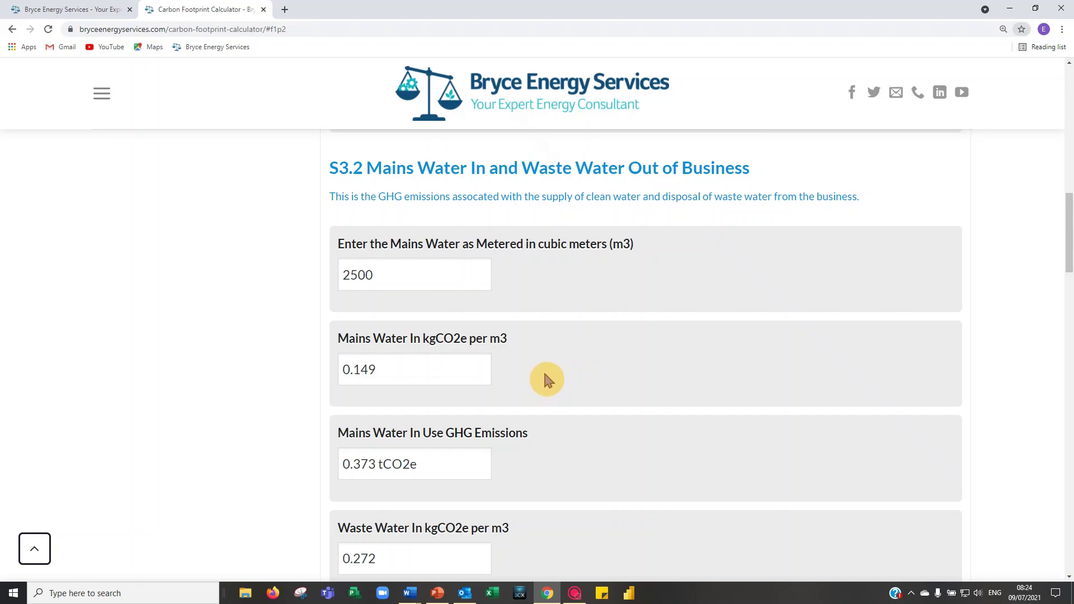
scroll(545, 381, down, 1)
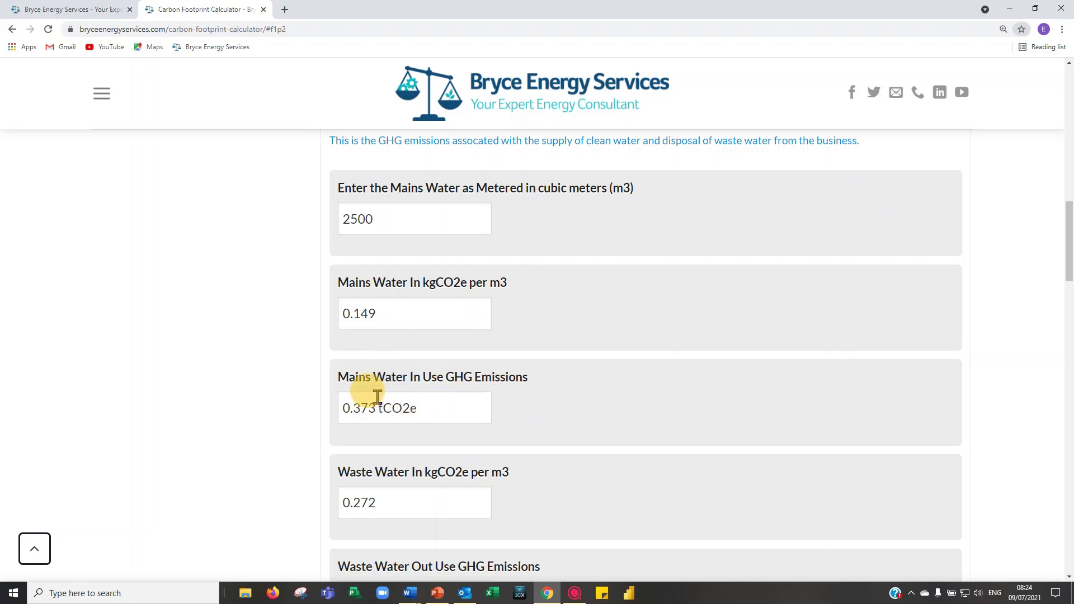
scroll(408, 395, down, 1)
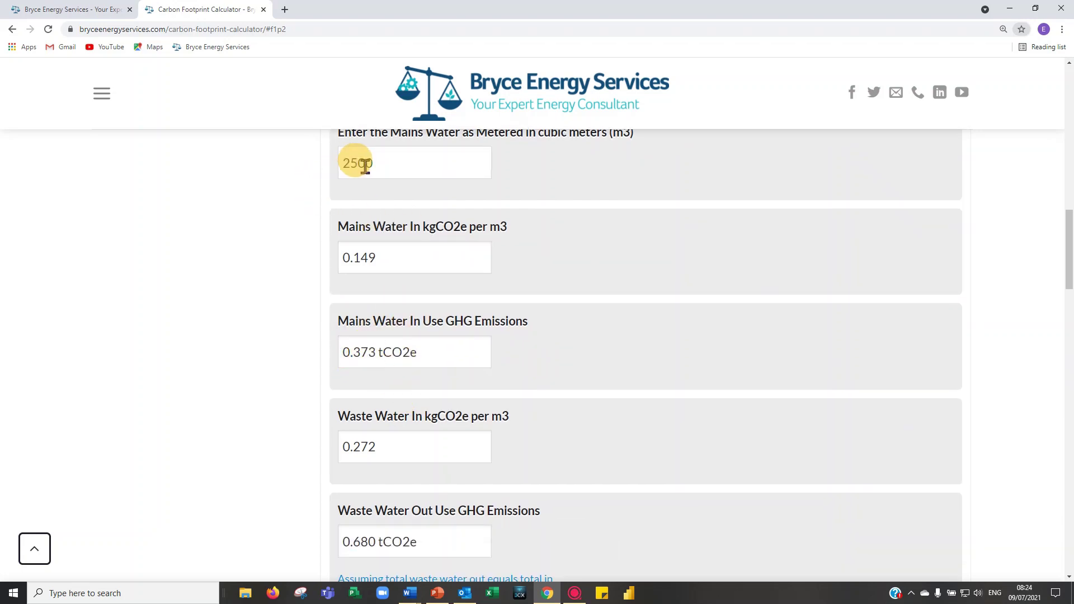
scroll(412, 386, down, 1)
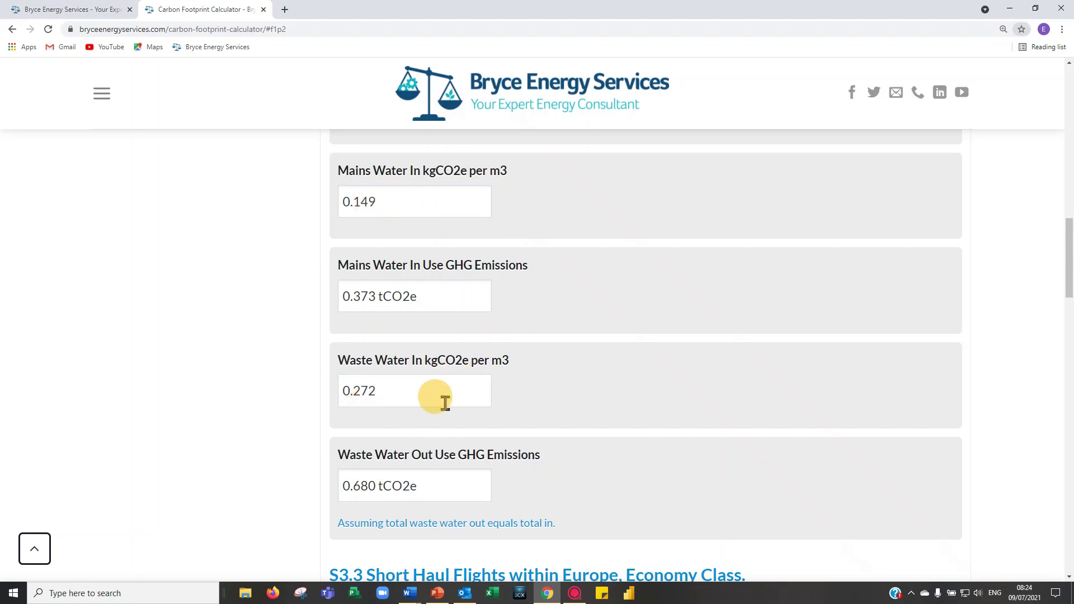
scroll(439, 388, down, 1)
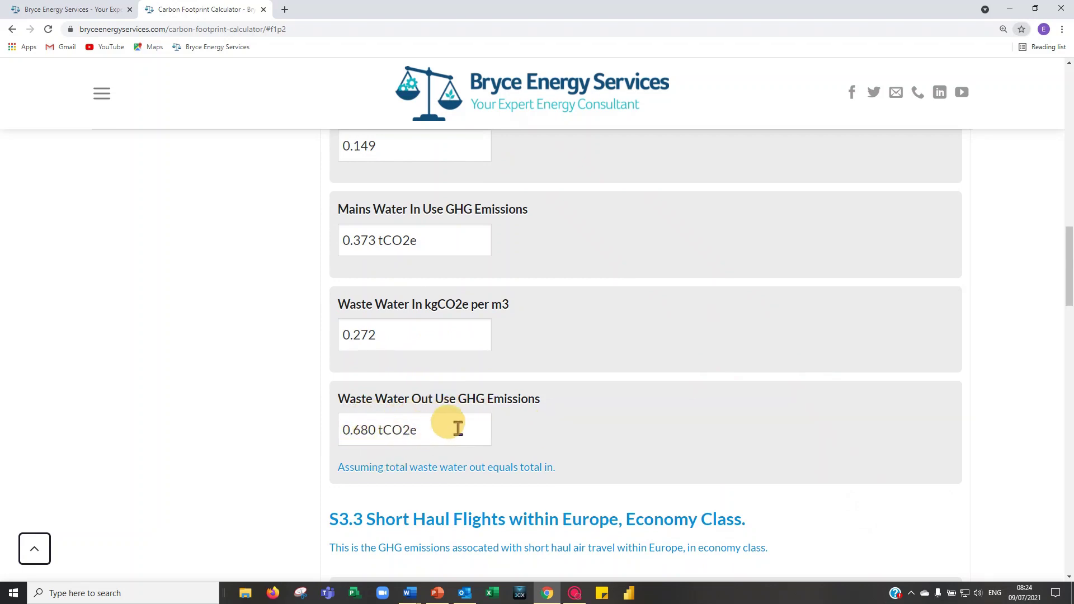
- Enter 5000 km of air travel in section S3.3 Short Haul Flights within Europe, and increase it to 15000 km
scroll(463, 426, down, 3)
scroll(465, 425, down, 3)
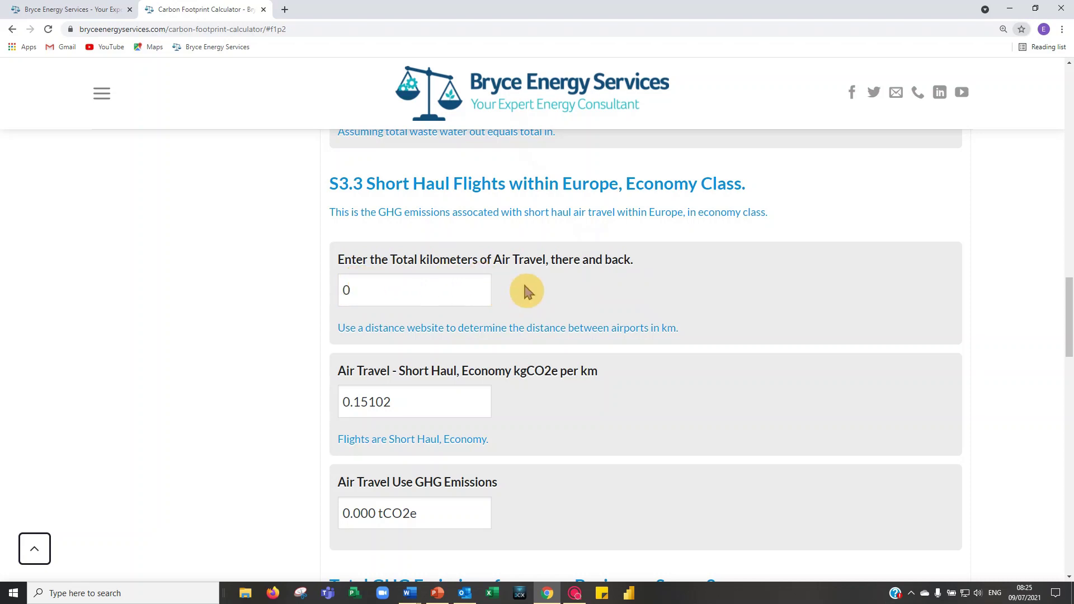
double_click(344, 288)
key(BackSpace)
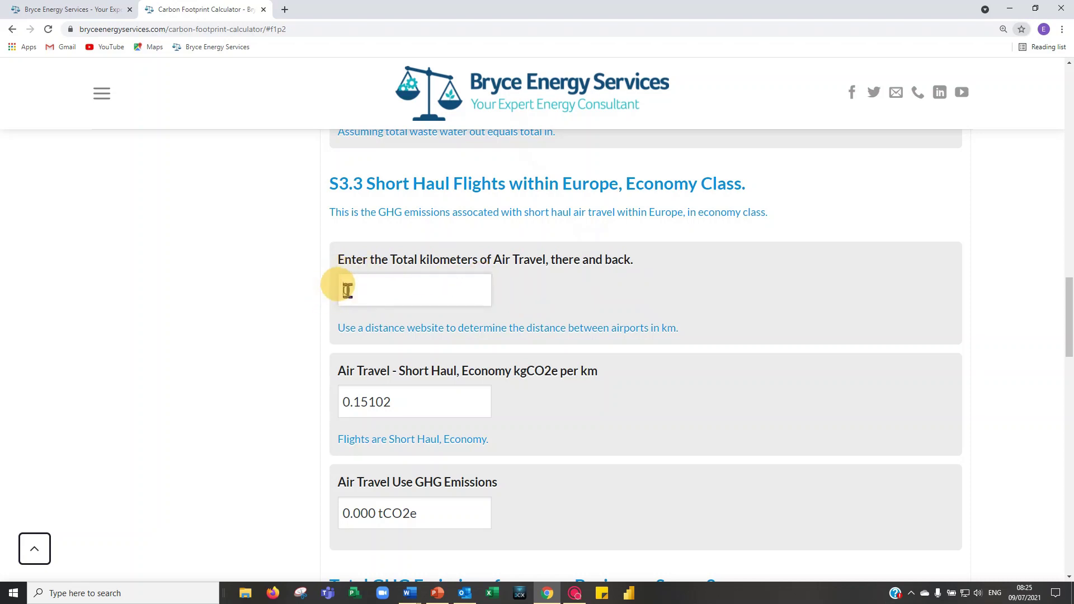
text(0)
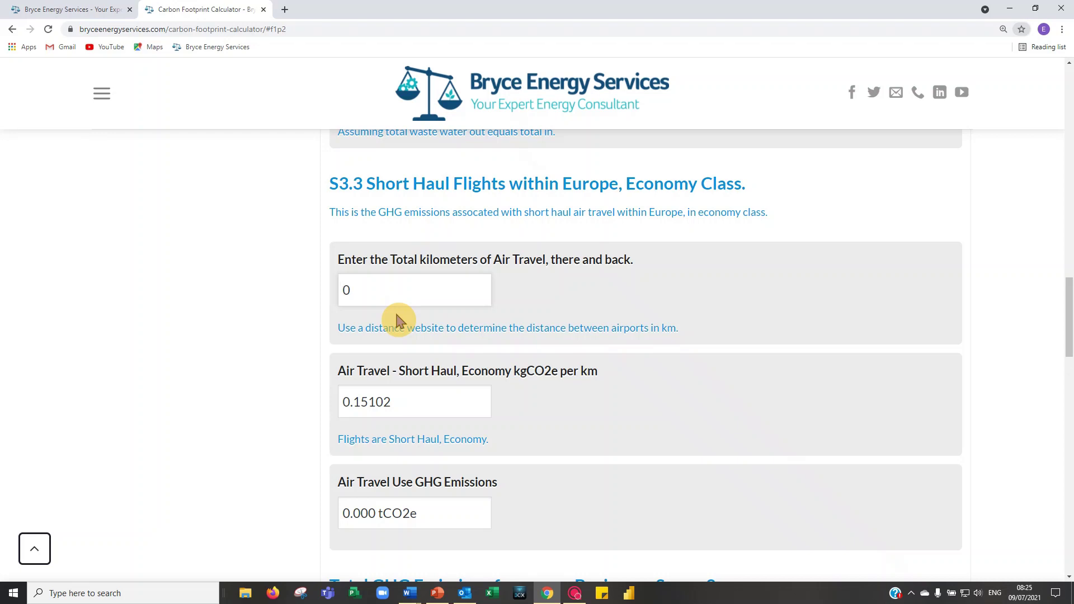
text(5000)
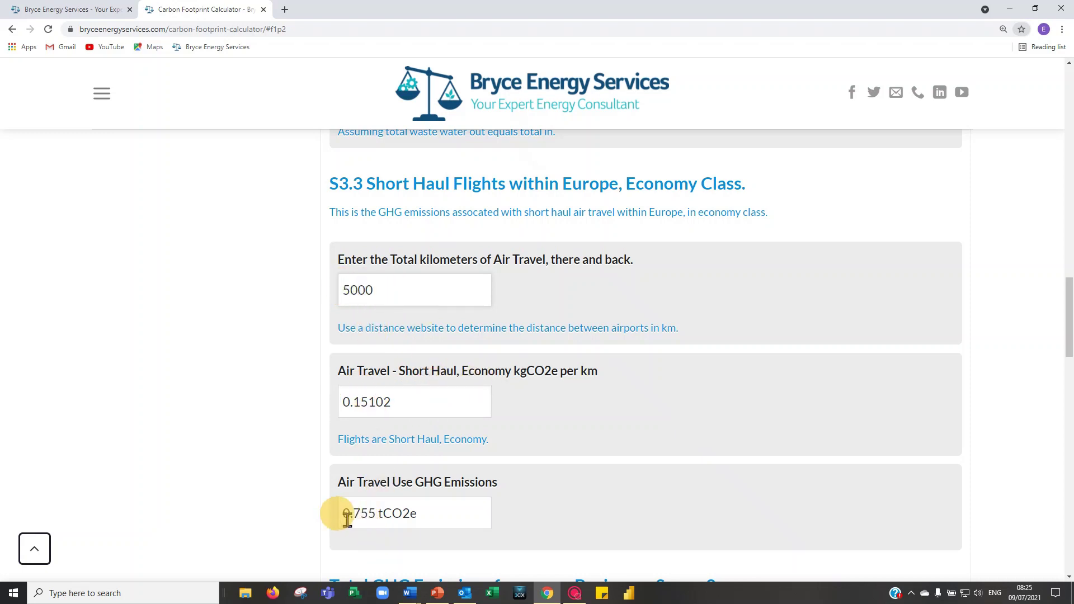
click(342, 289)
text(1)
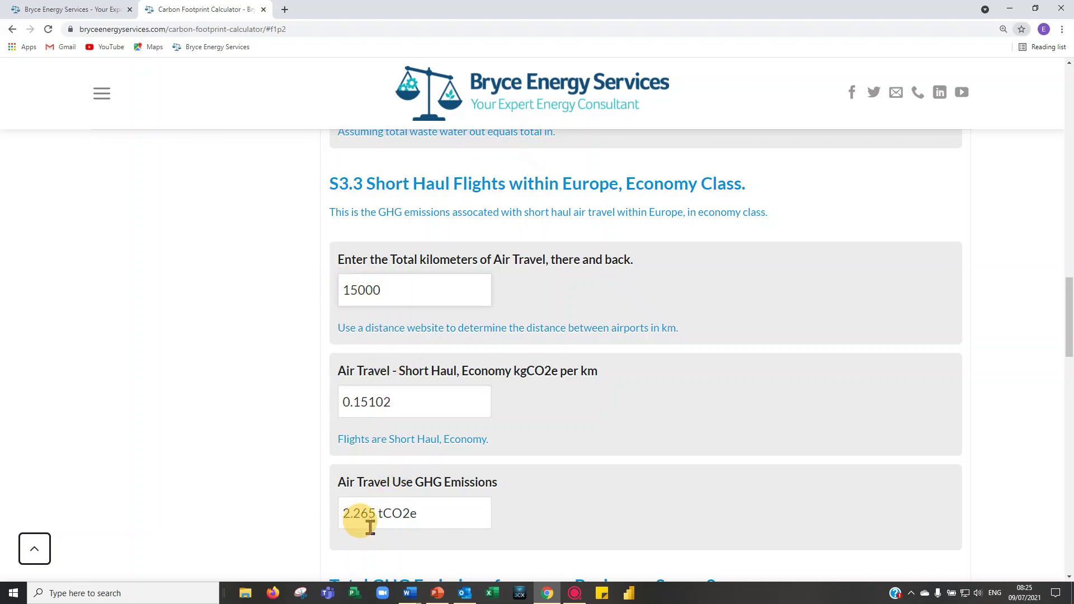
- Review the Scope 3 total against the air travel emissions, and continue to the Scope 3 Suppliers page
scroll(447, 505, down, 4)
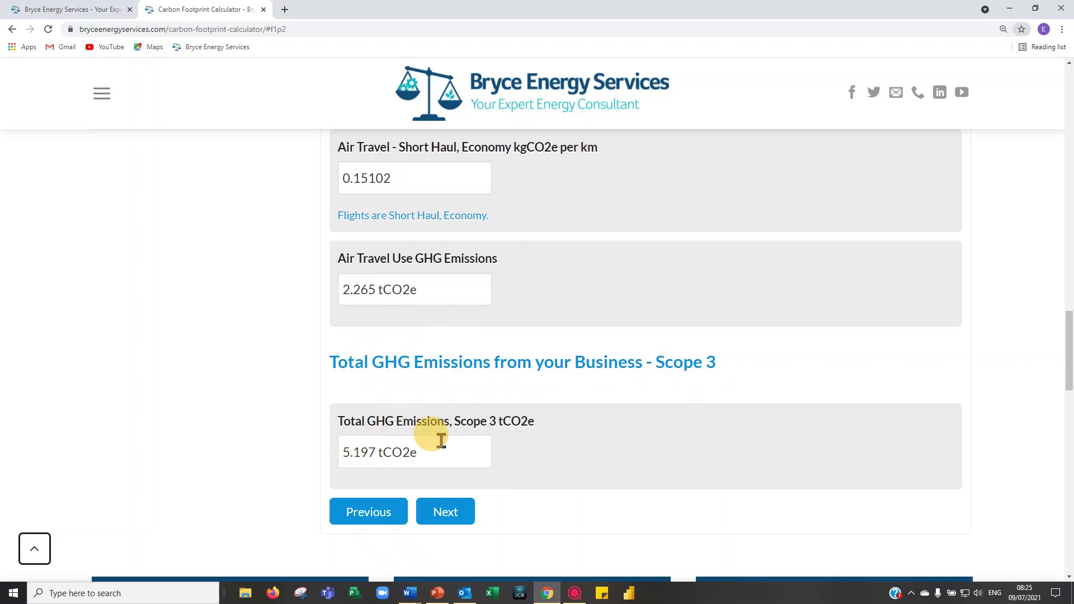
scroll(446, 302, up, 2)
scroll(448, 316, down, 1)
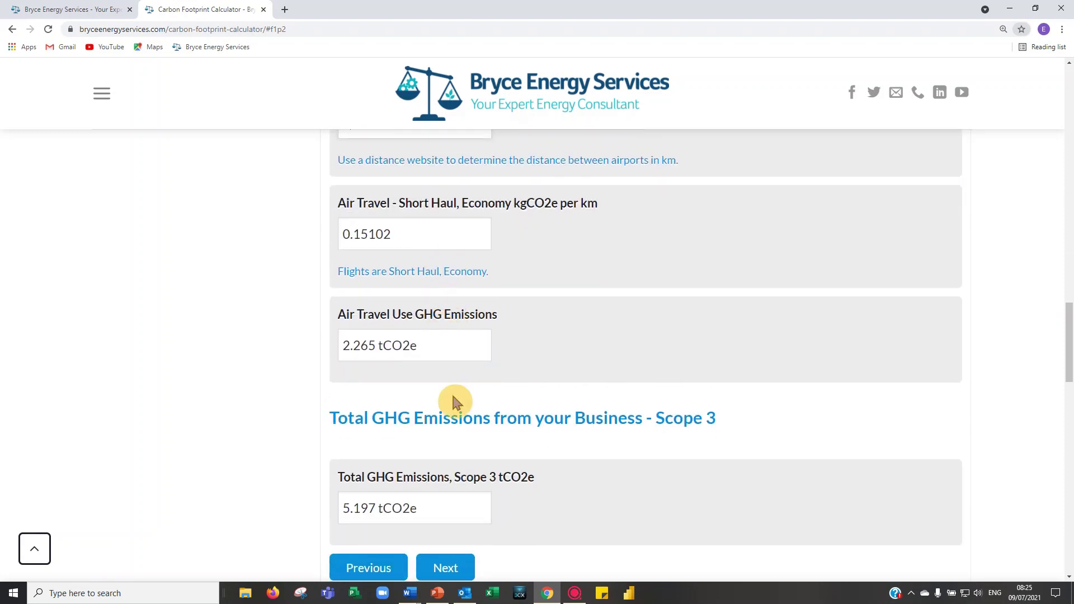
click(446, 567)
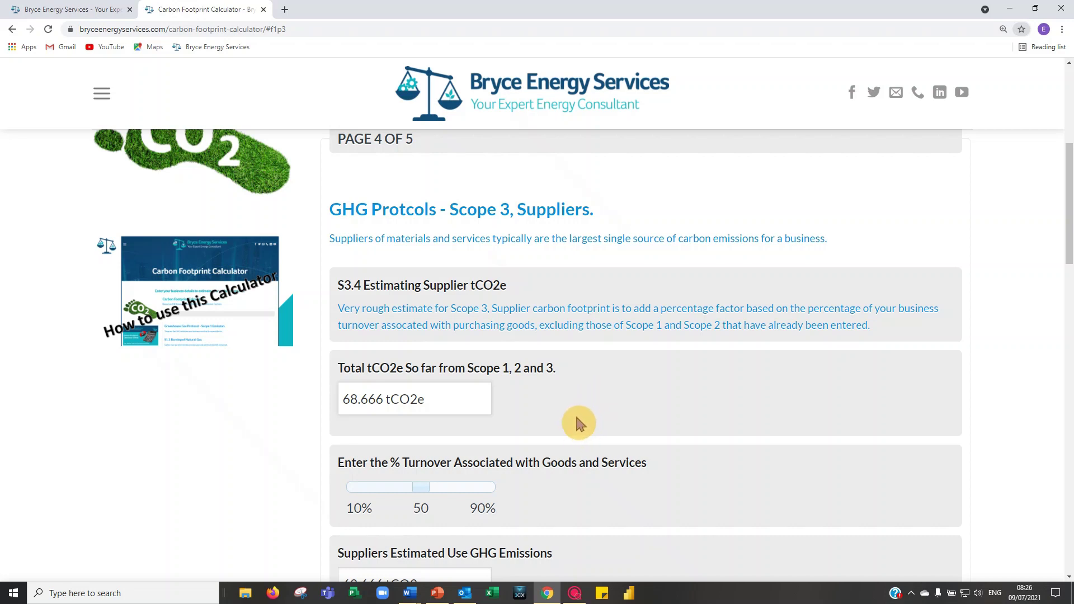
- Compare the supplier emissions estimate at 20% and 70% turnover associated with goods and services, and return the percentage to 50
scroll(578, 424, down, 1)
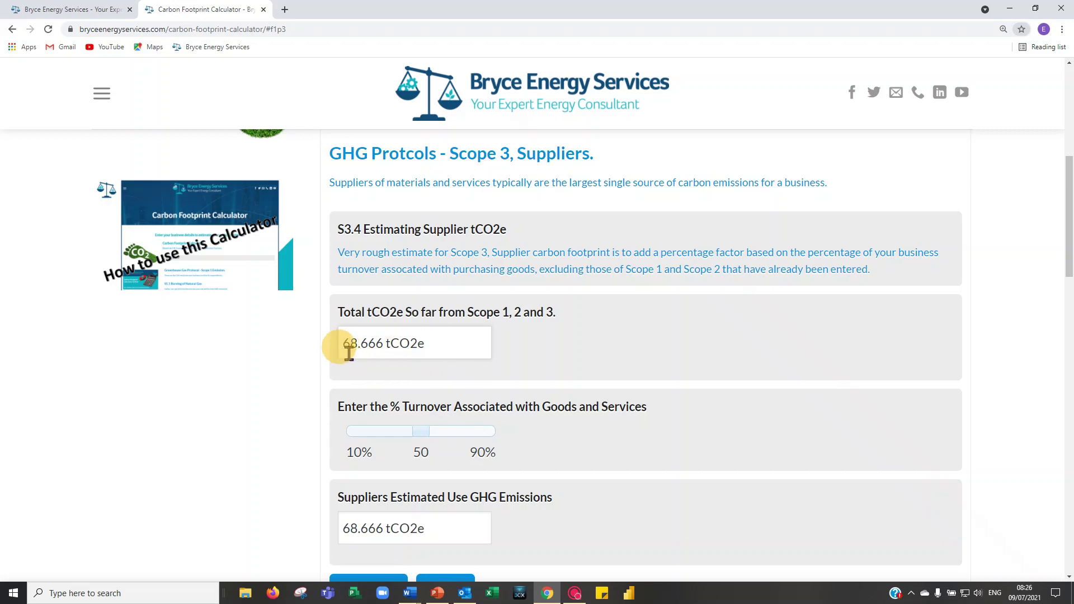
scroll(435, 357, down, 1)
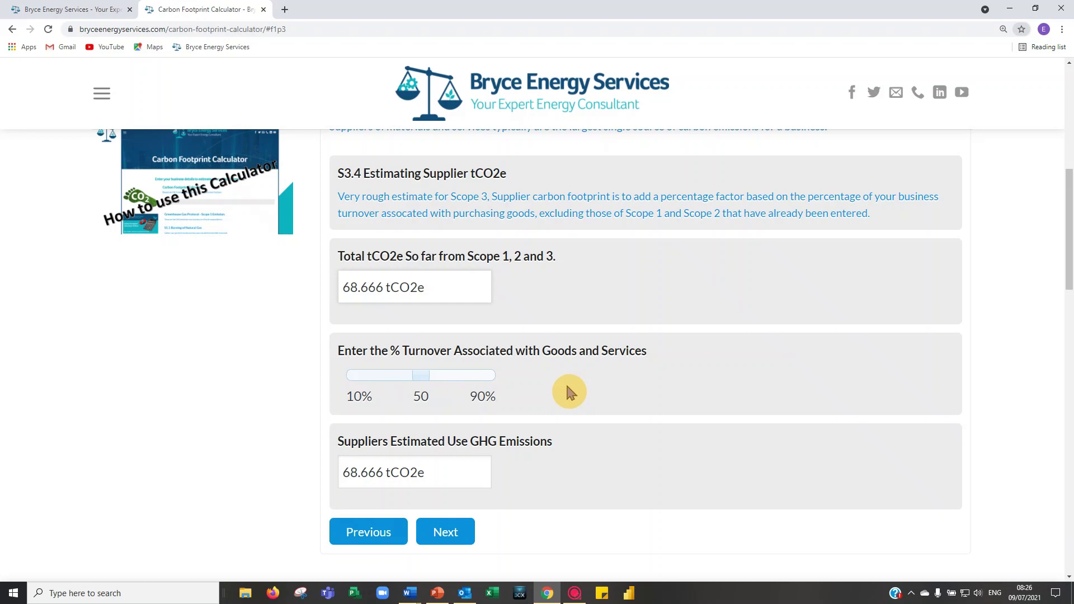
drag(419, 378, 374, 383)
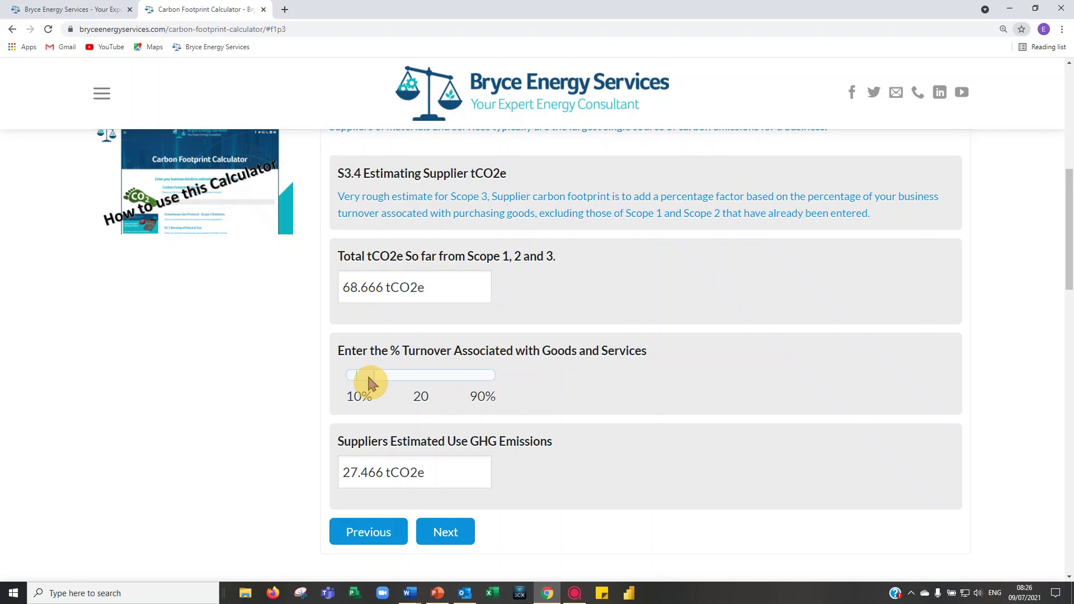
click(370, 383)
drag(372, 384, 460, 384)
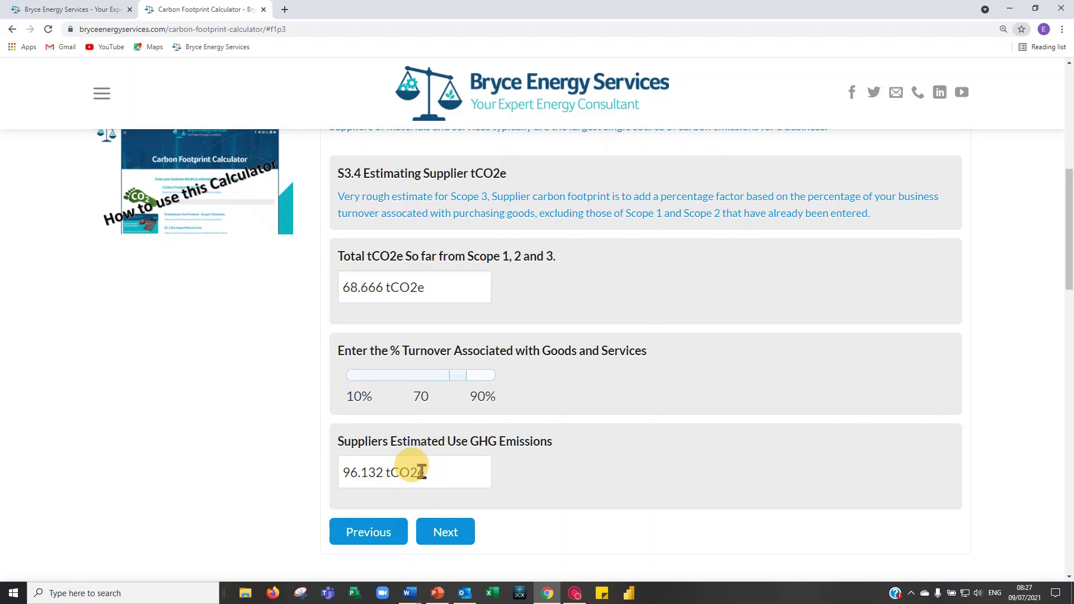
drag(455, 378, 425, 379)
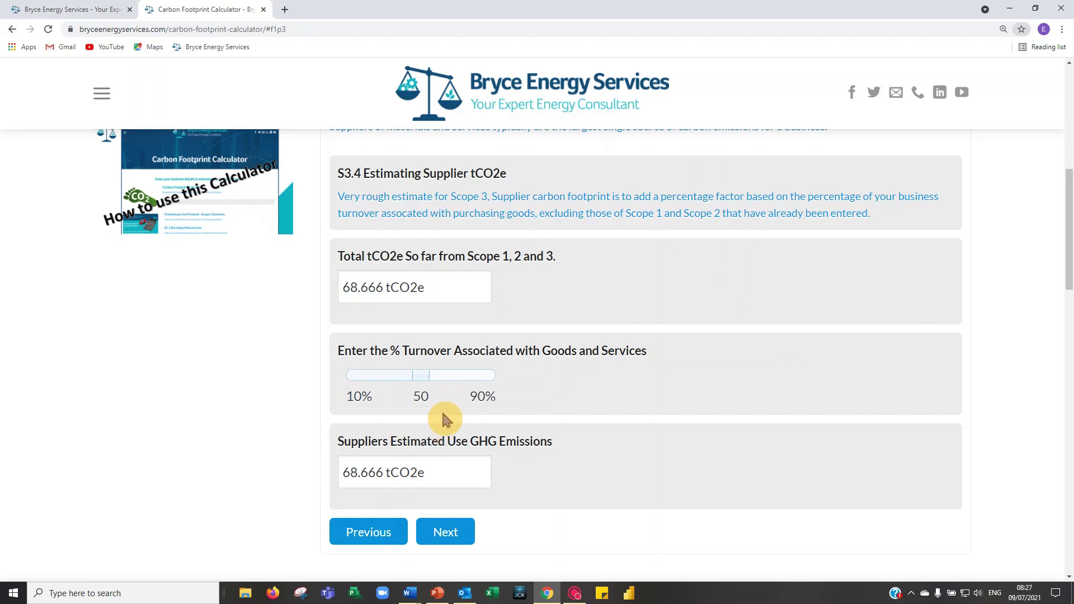
- Continue to the final results page and review the Scope 1, 2 and 3 breakdowns and the Carbon Footprint Summary
click(446, 533)
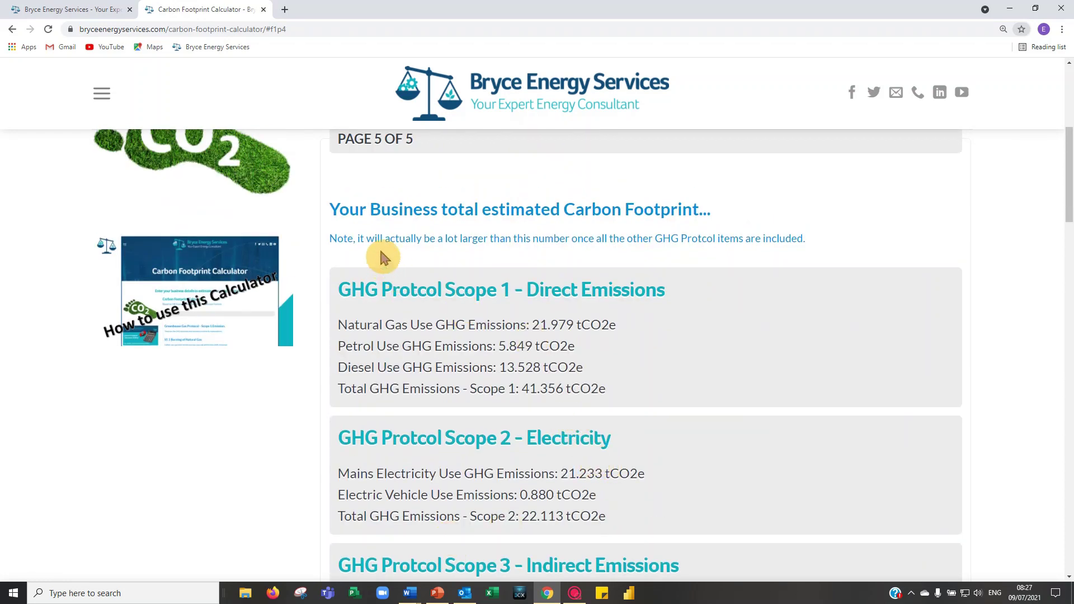
scroll(513, 282, down, 1)
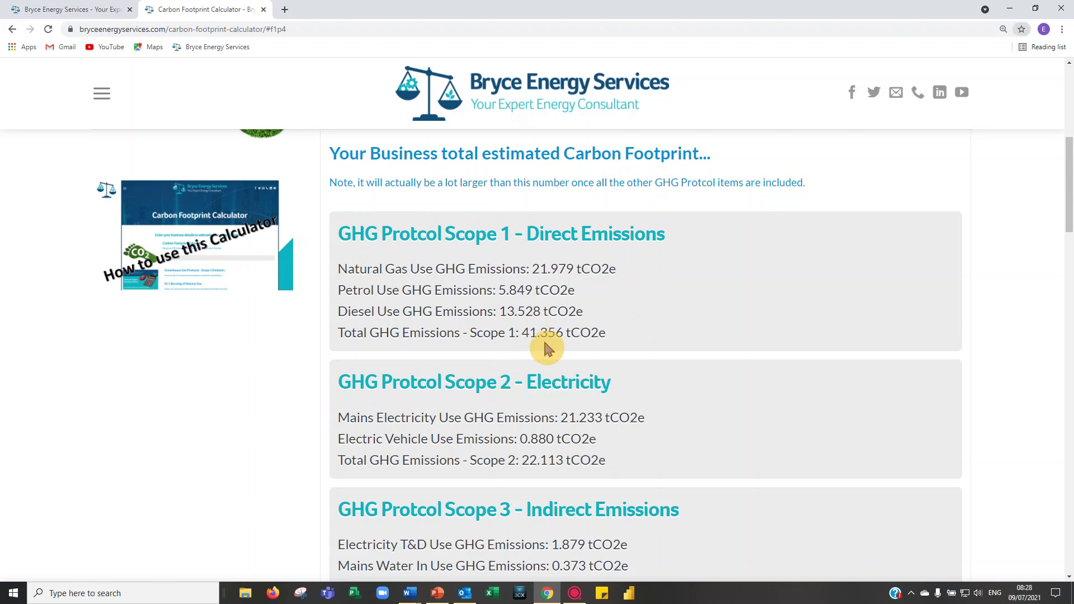
scroll(558, 339, down, 2)
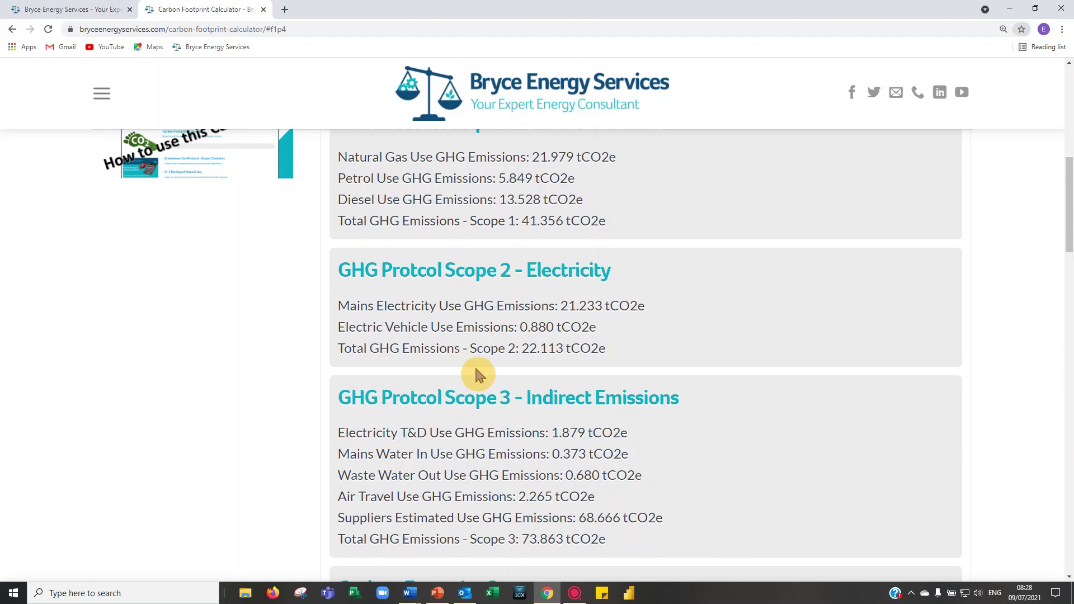
scroll(538, 354, down, 3)
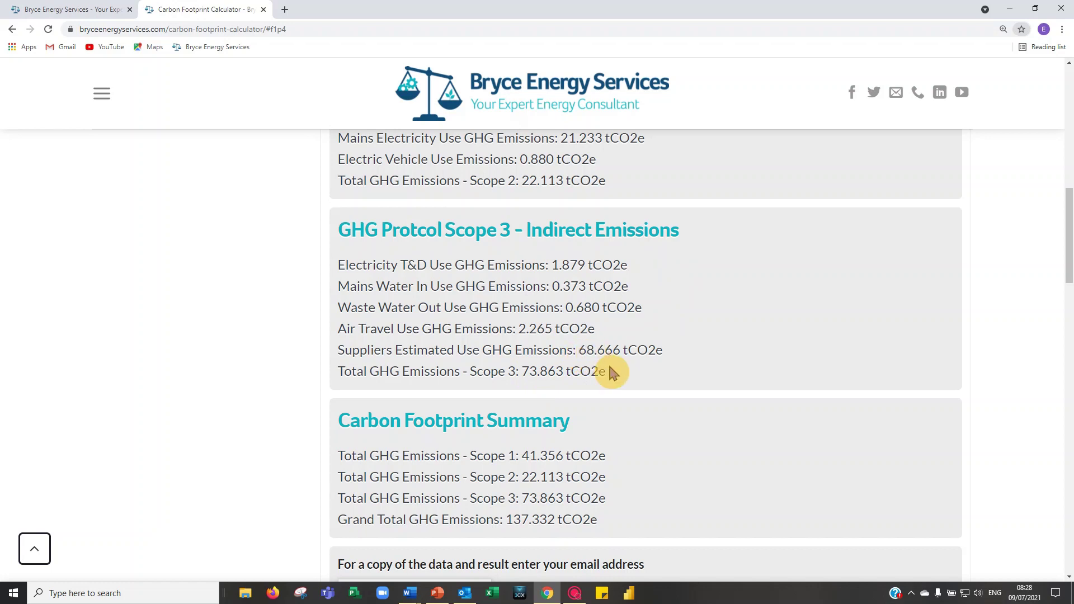
scroll(610, 367, down, 2)
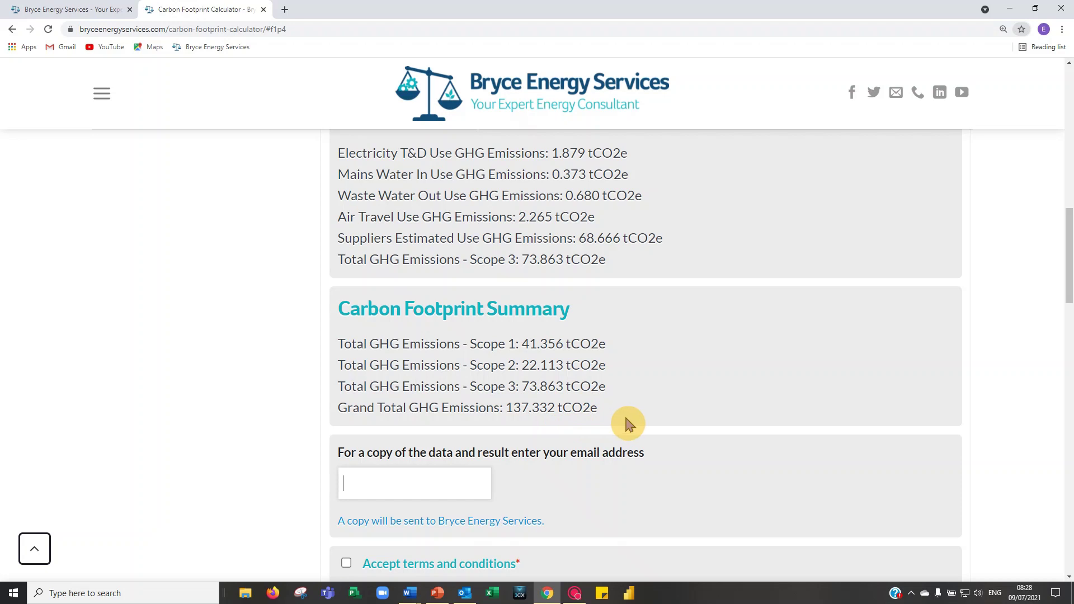
- Enter the email address for receiving a copy of the data and result, and accept the terms and conditions
scroll(626, 417, down, 3)
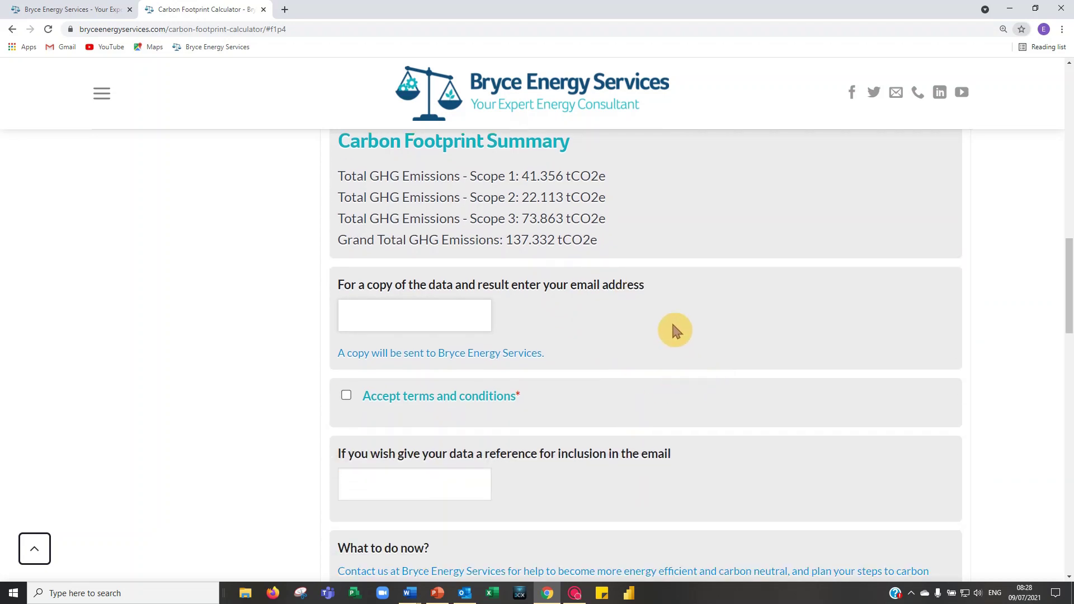
click(363, 311)
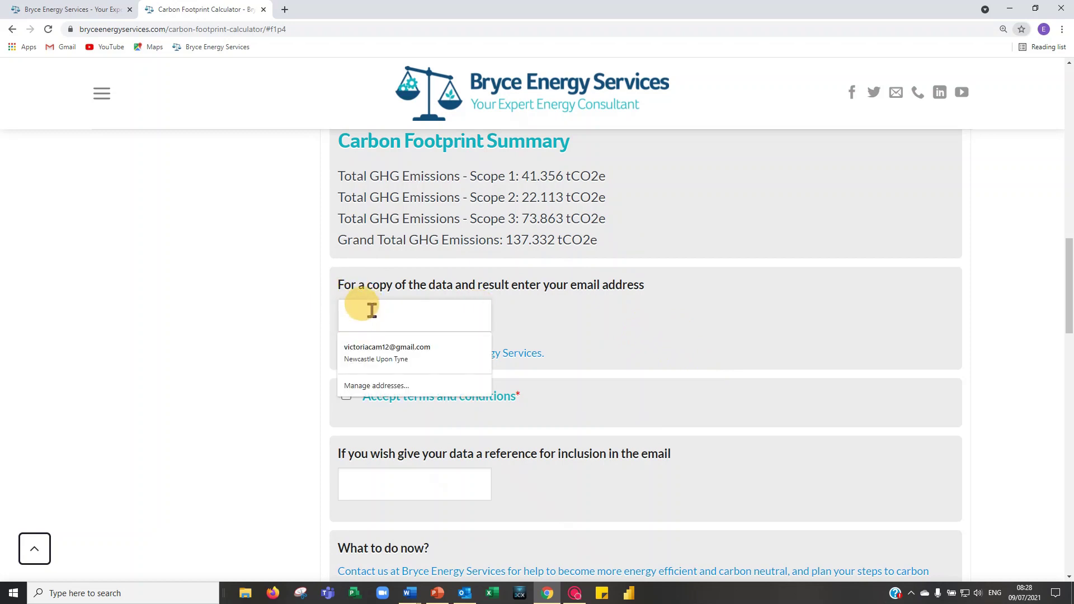
text(i)
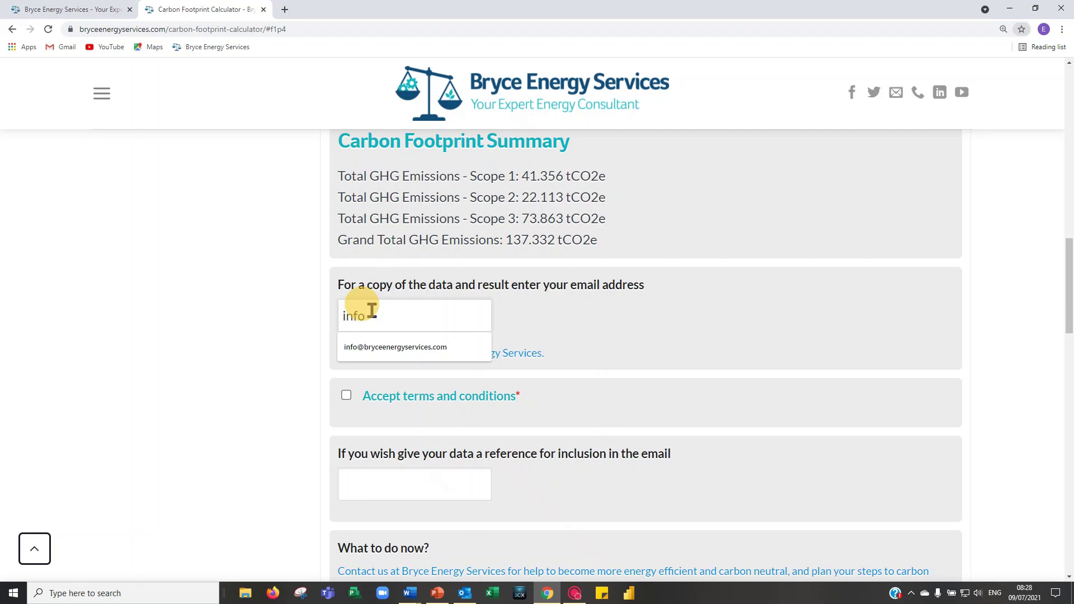
text(nfo)
click(431, 347)
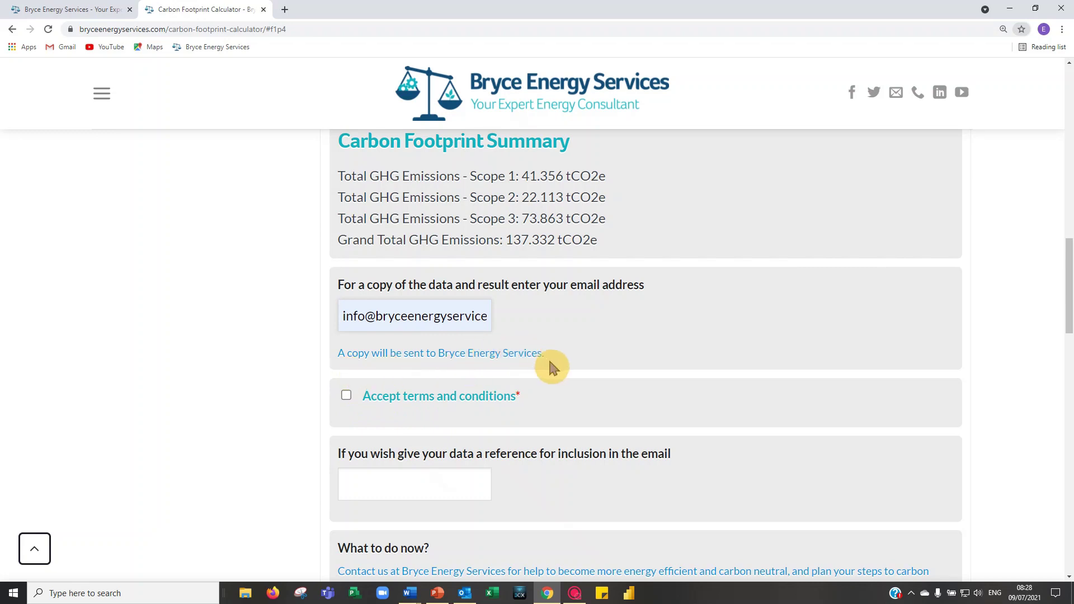
click(351, 399)
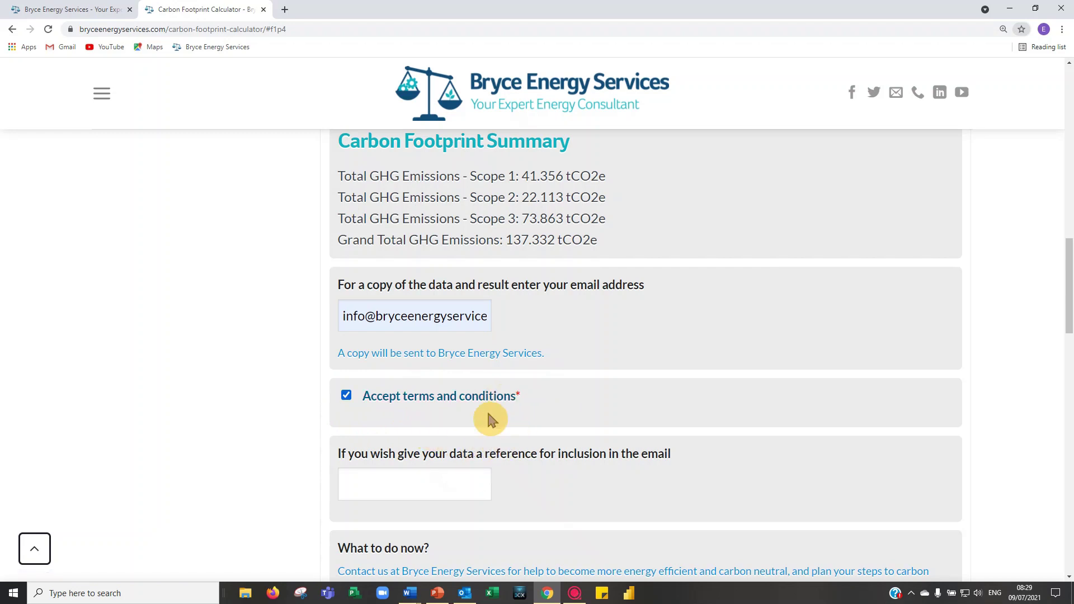
- Give the data the reference "Example for video" for inclusion in the email, and submit the carbon footprint form
scroll(457, 431, down, 1)
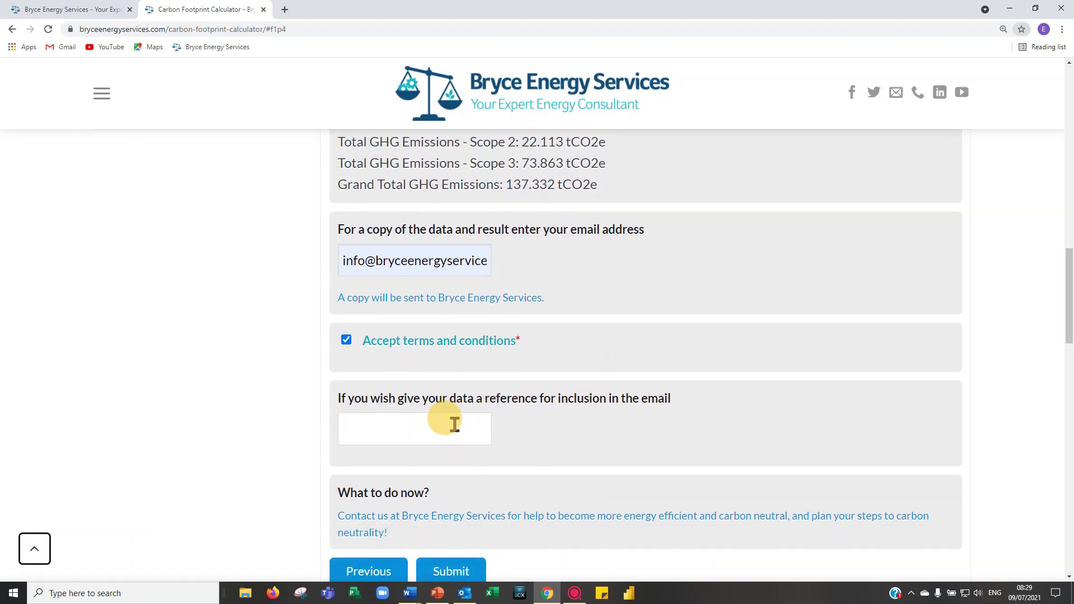
click(401, 430)
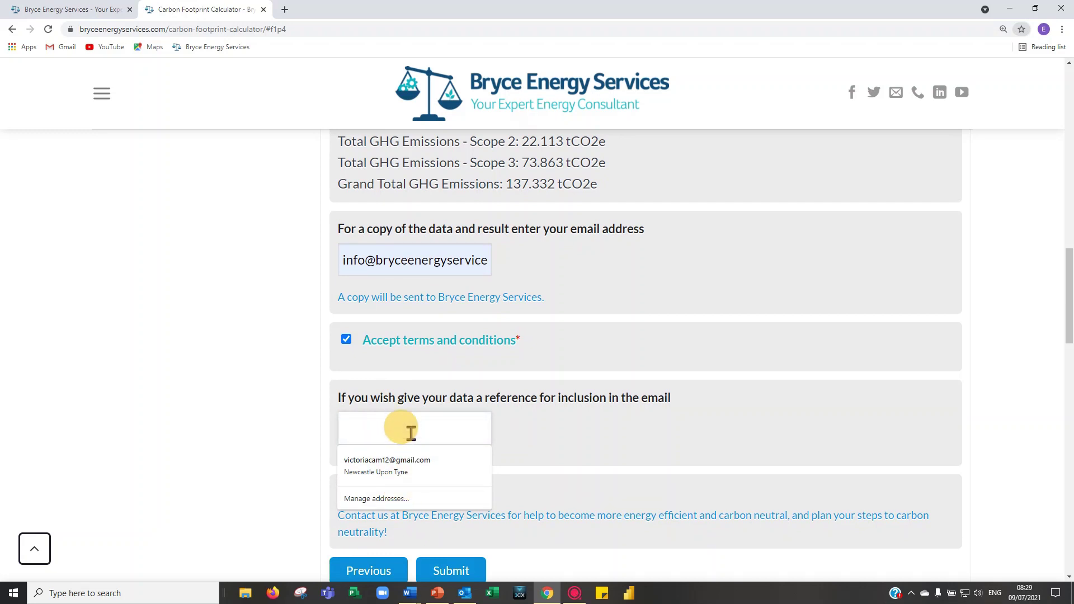
text(Example for video)
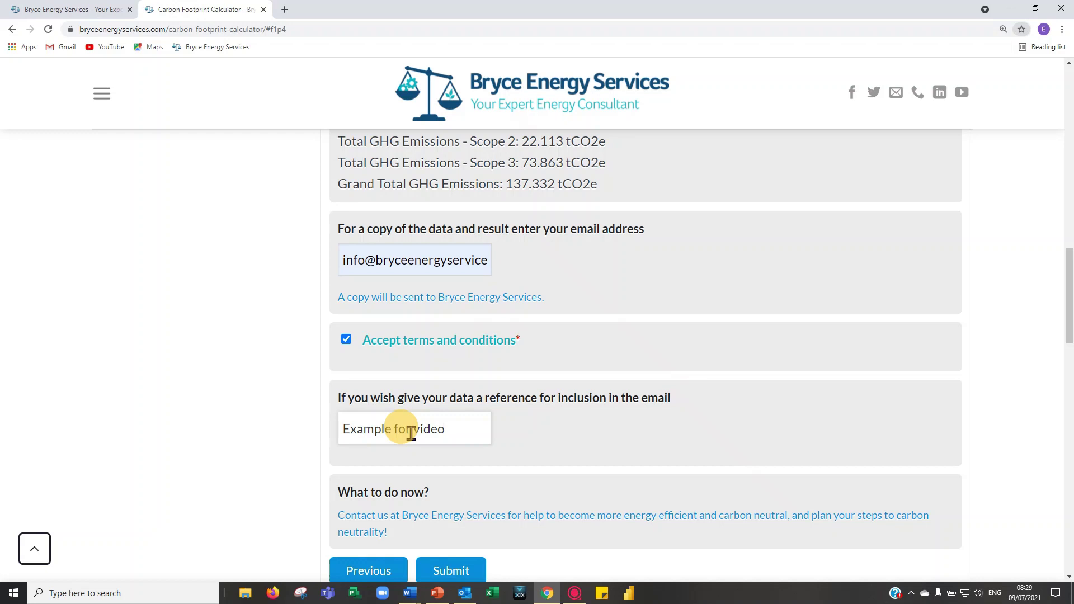
scroll(442, 369, down, 1)
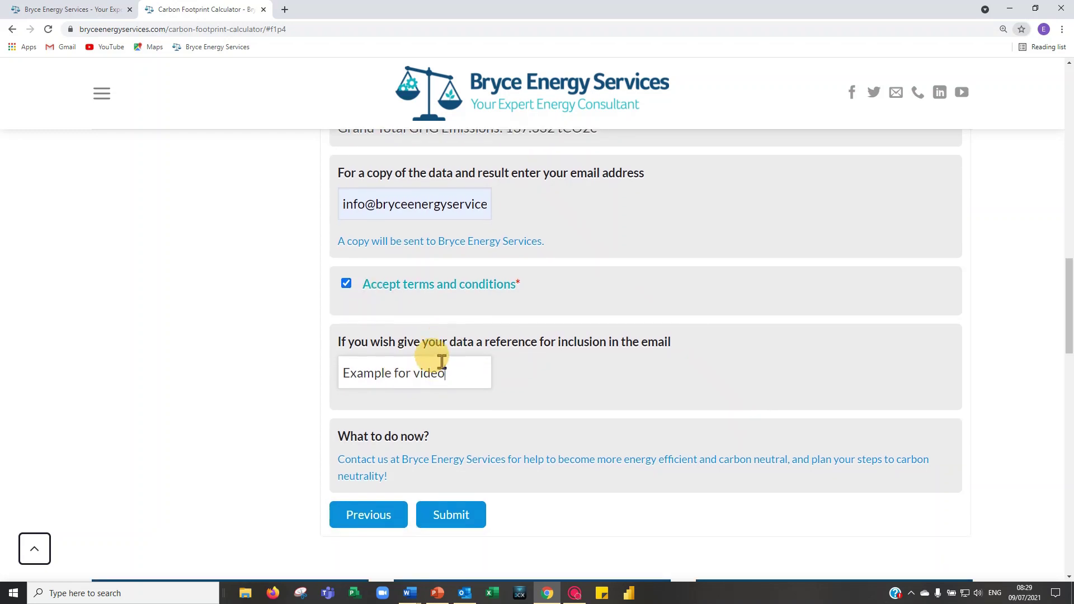
click(462, 518)
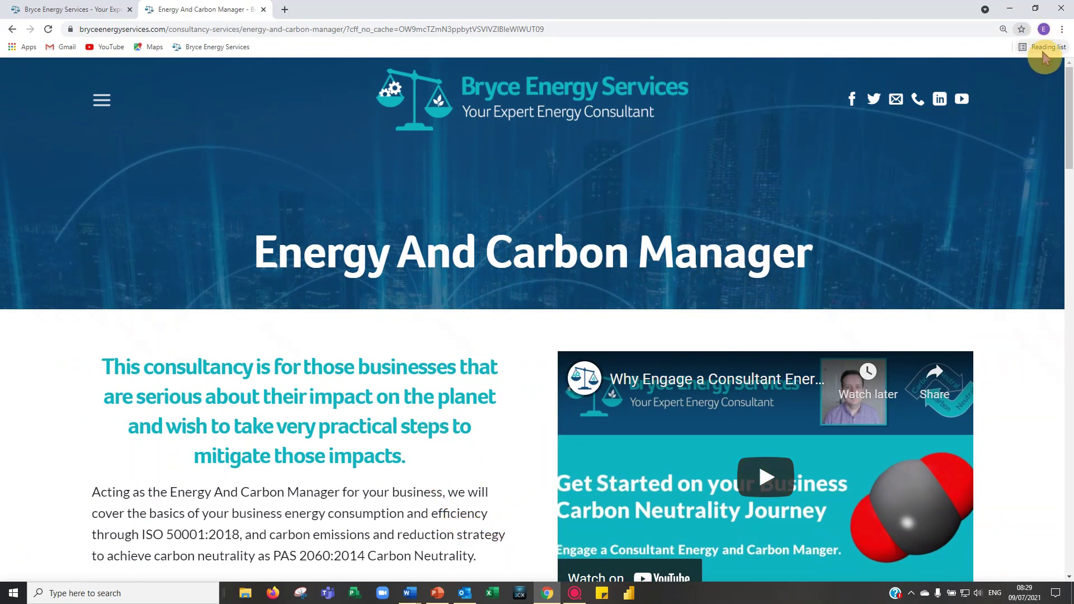
- Reduce the browser page zoom to 100%
click(1062, 29)
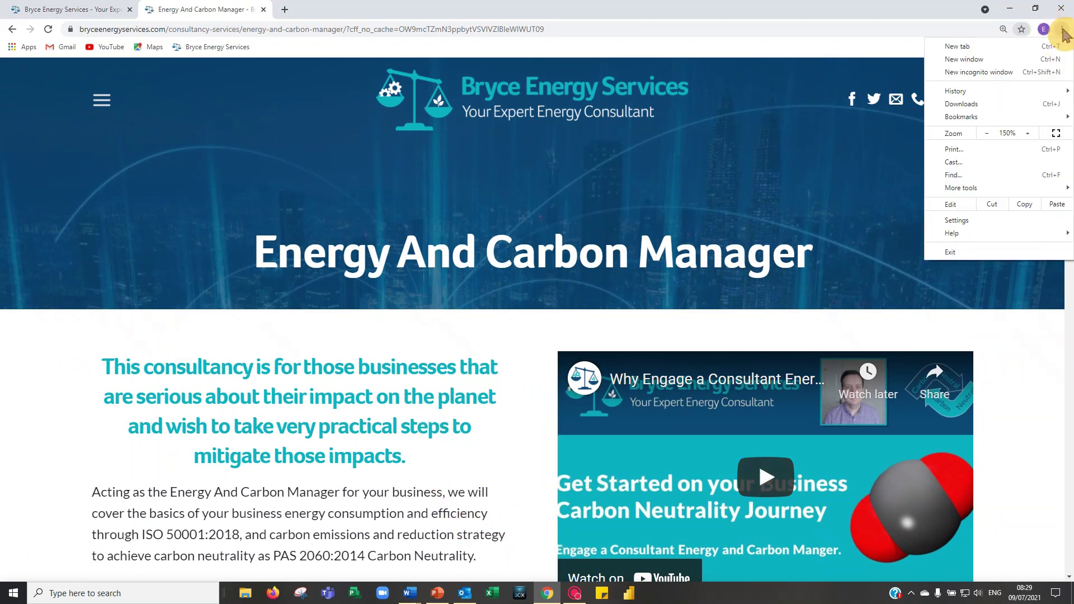
click(987, 135)
click(987, 135)
click(987, 134)
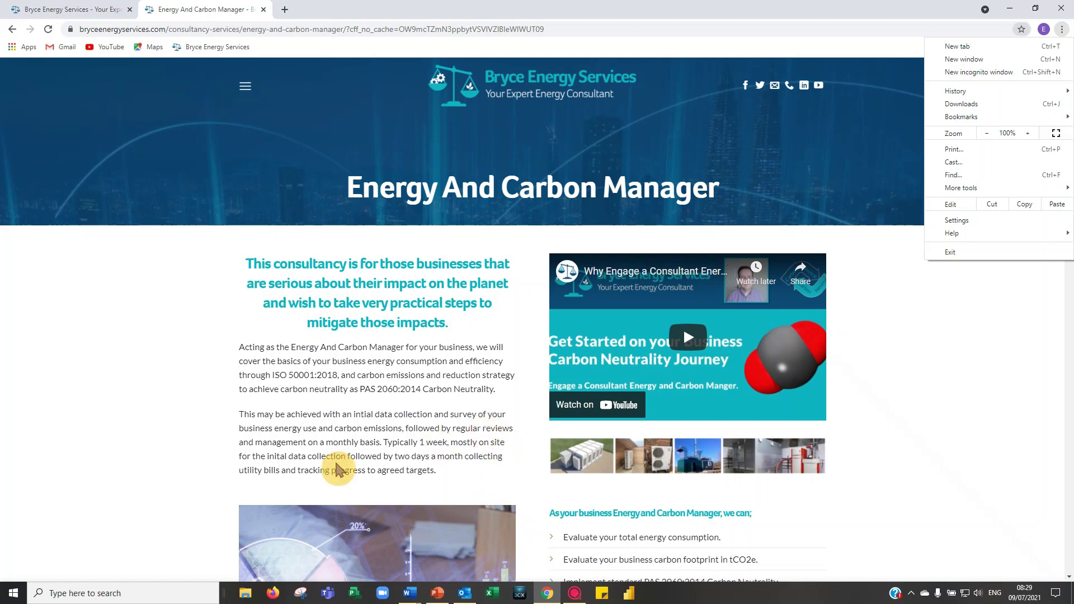
click(11, 524)
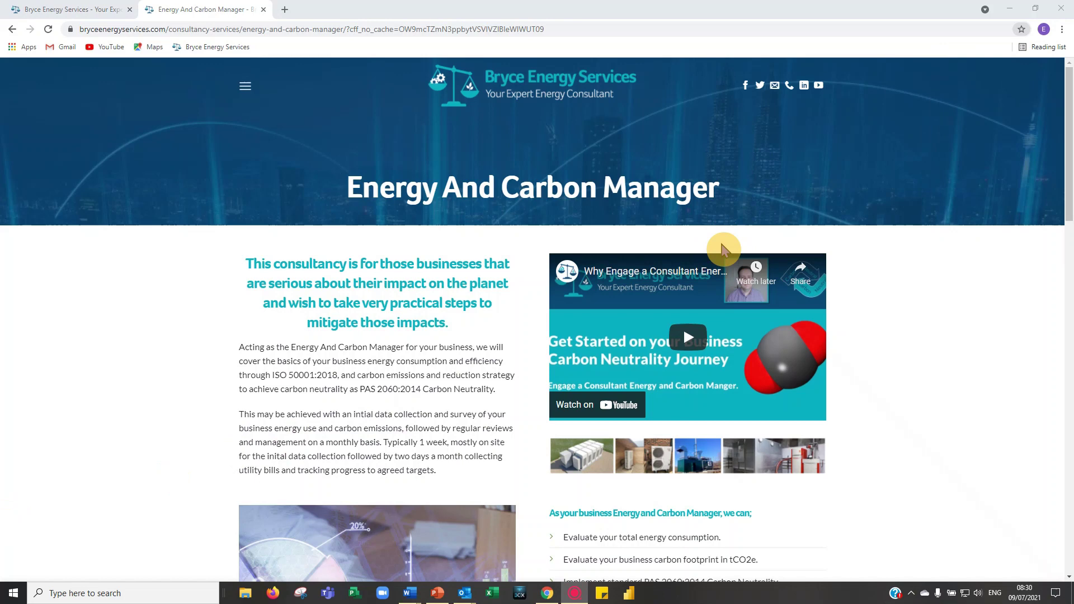
- Switch to the received Outlook message with the carbon footprint result, and review its scope breakdowns, data reference and listed input data
key(alt+Tab)
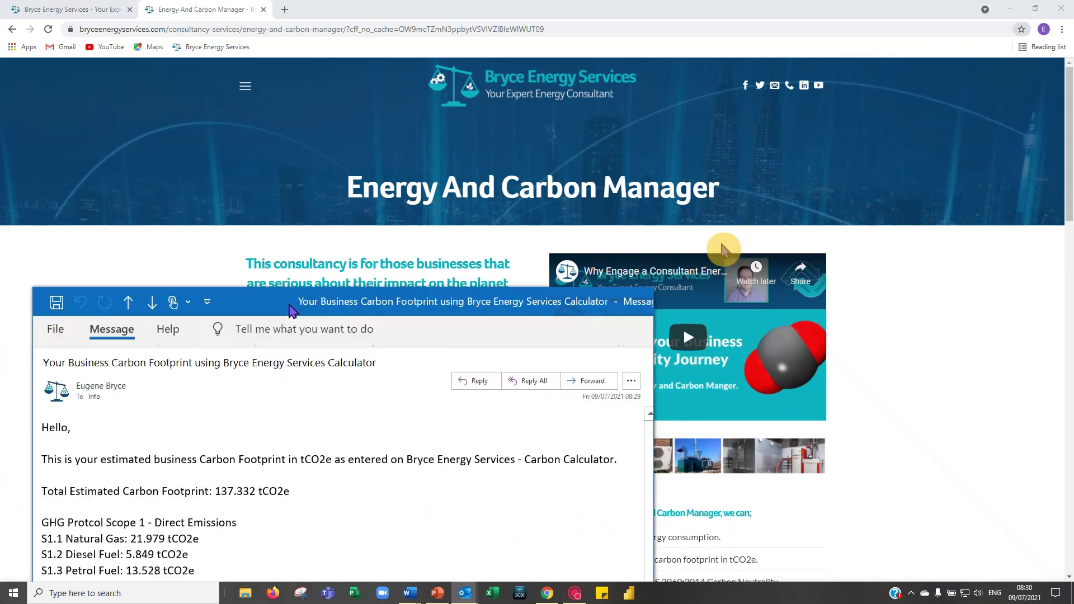
drag(453, 151, 595, 68)
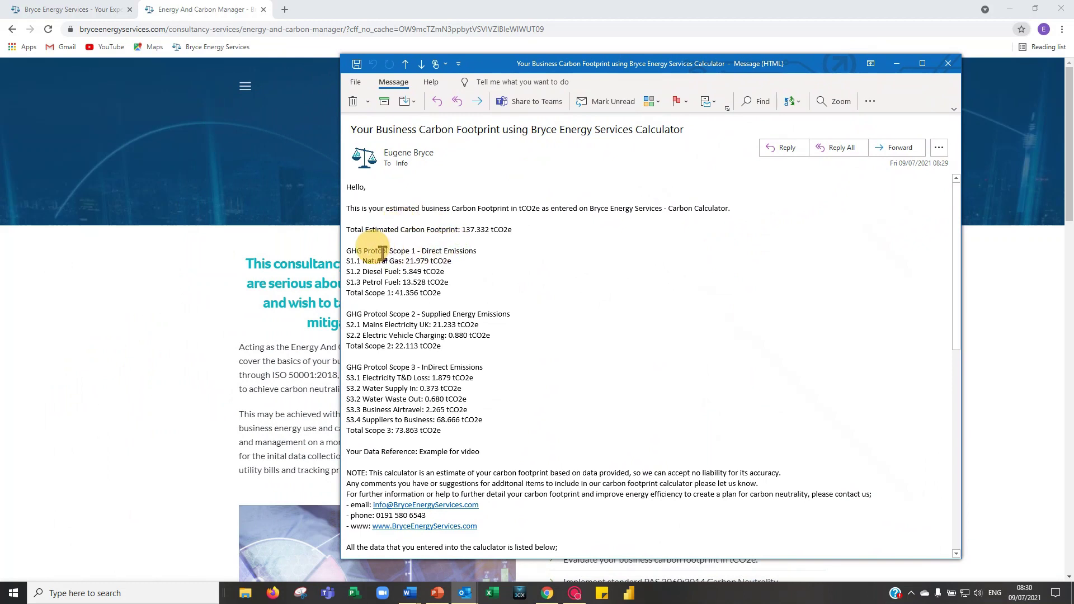
scroll(382, 252, down, 1)
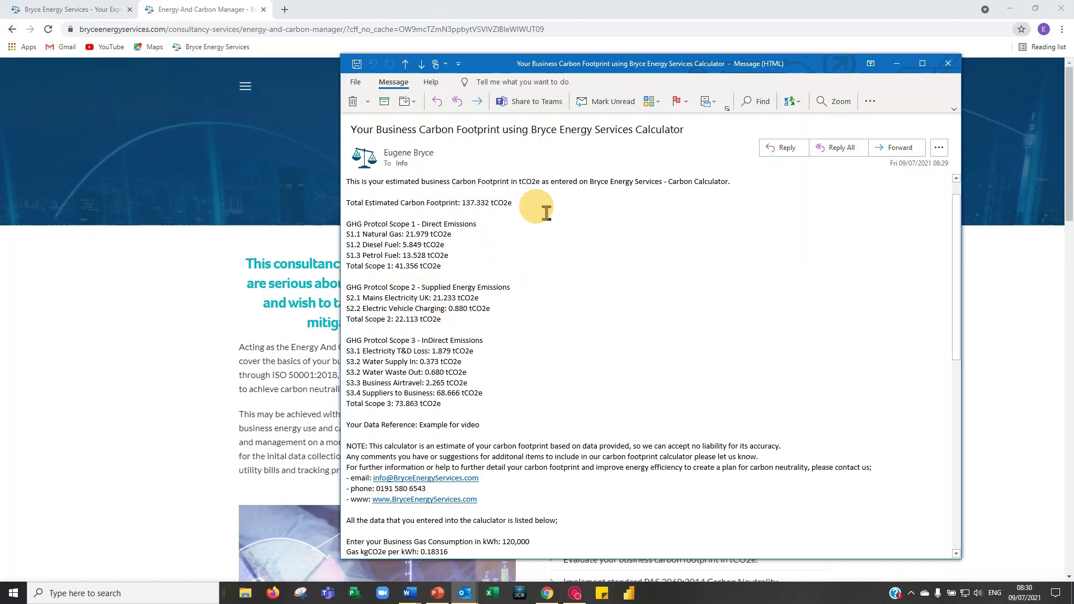
scroll(660, 306, down, 1)
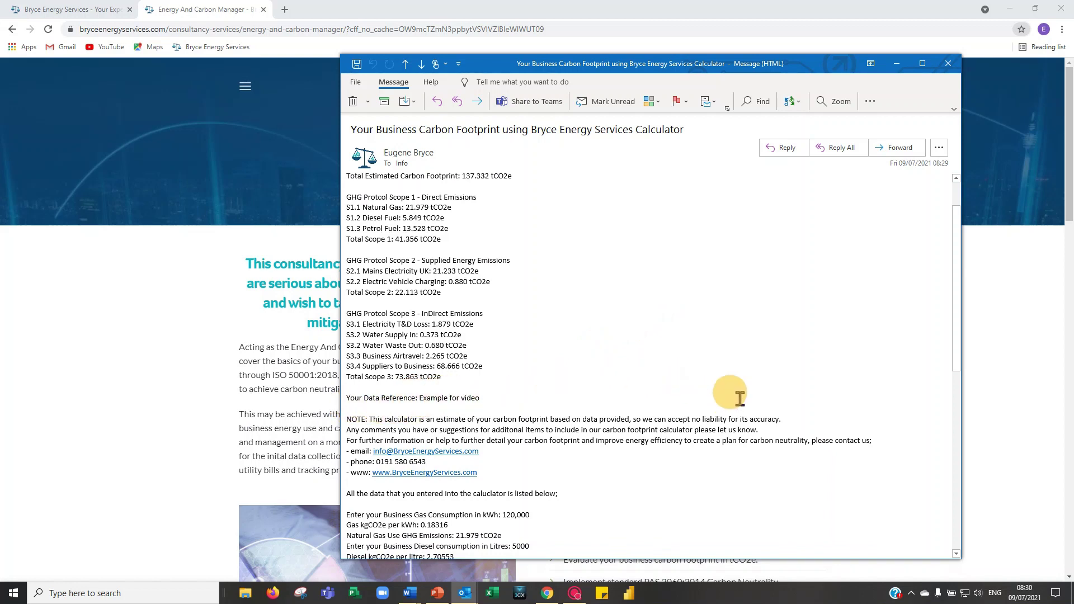
drag(839, 69, 786, 108)
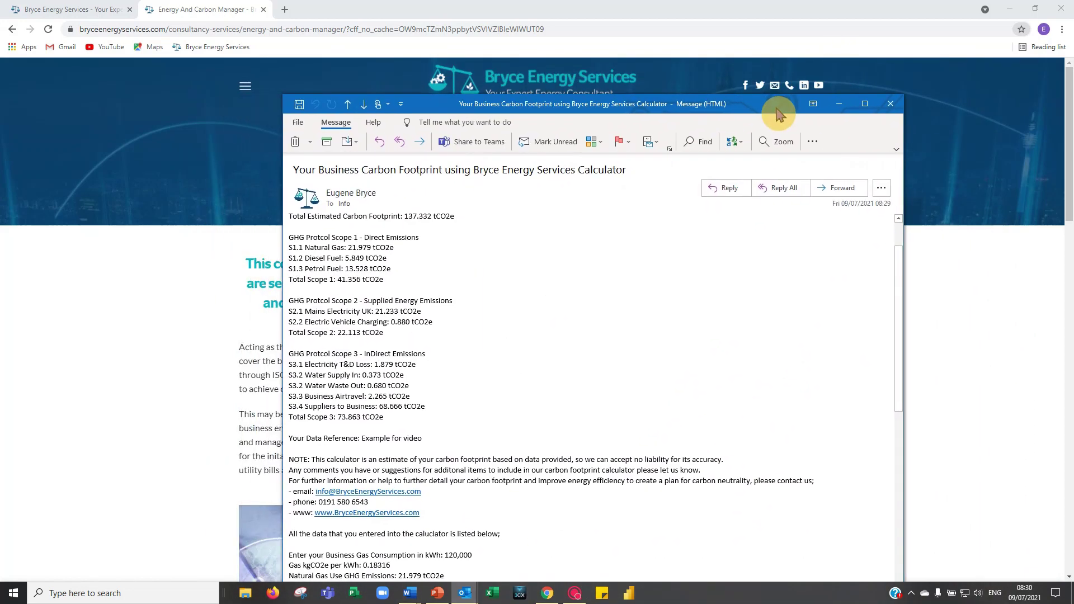